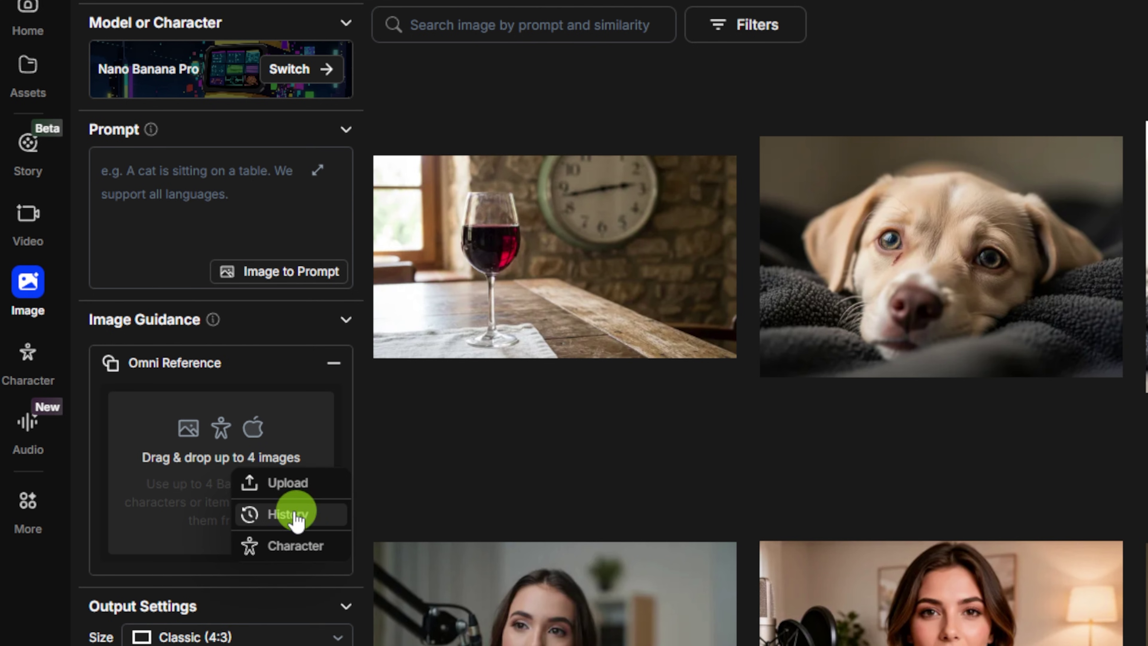
# Add the portrait of the dark-haired woman and the photo of the couple as Omni Reference images.
pyautogui.click(189, 470)
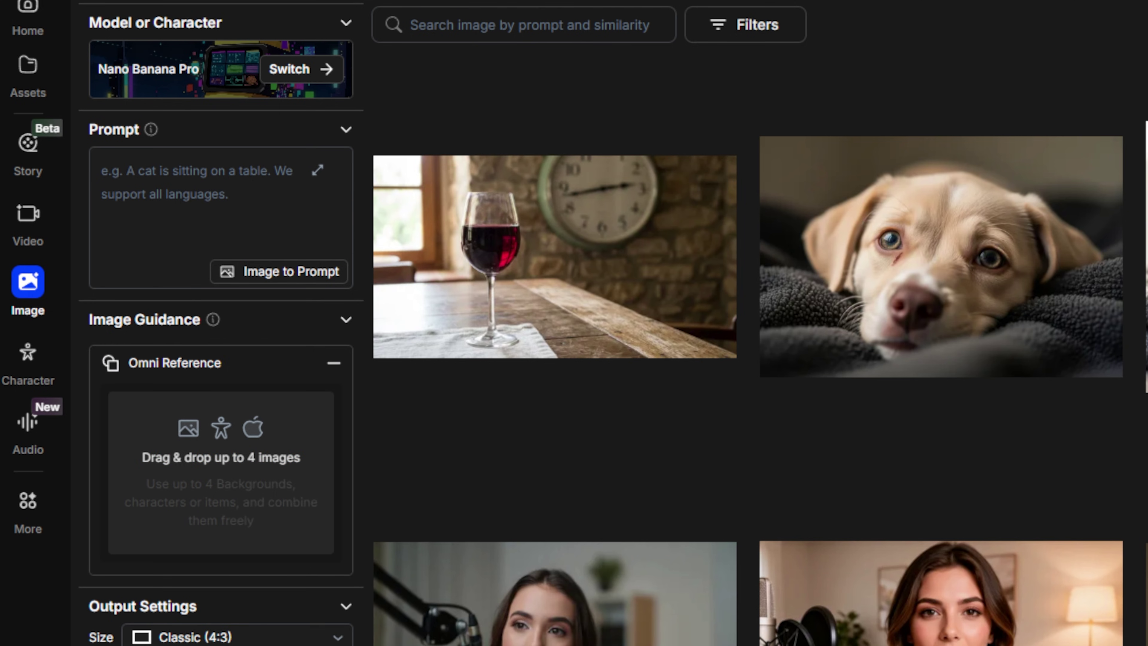
pyautogui.moveTo(167, 357); pyautogui.dragTo(173, 495)
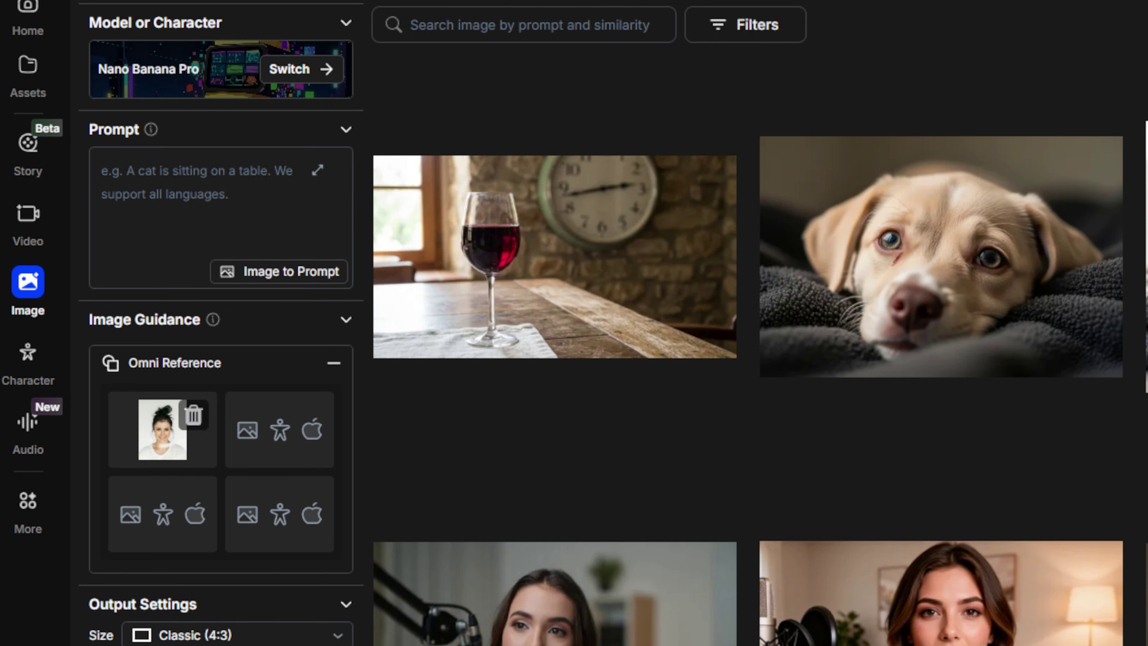
pyautogui.moveTo(183, 415); pyautogui.dragTo(270, 448)
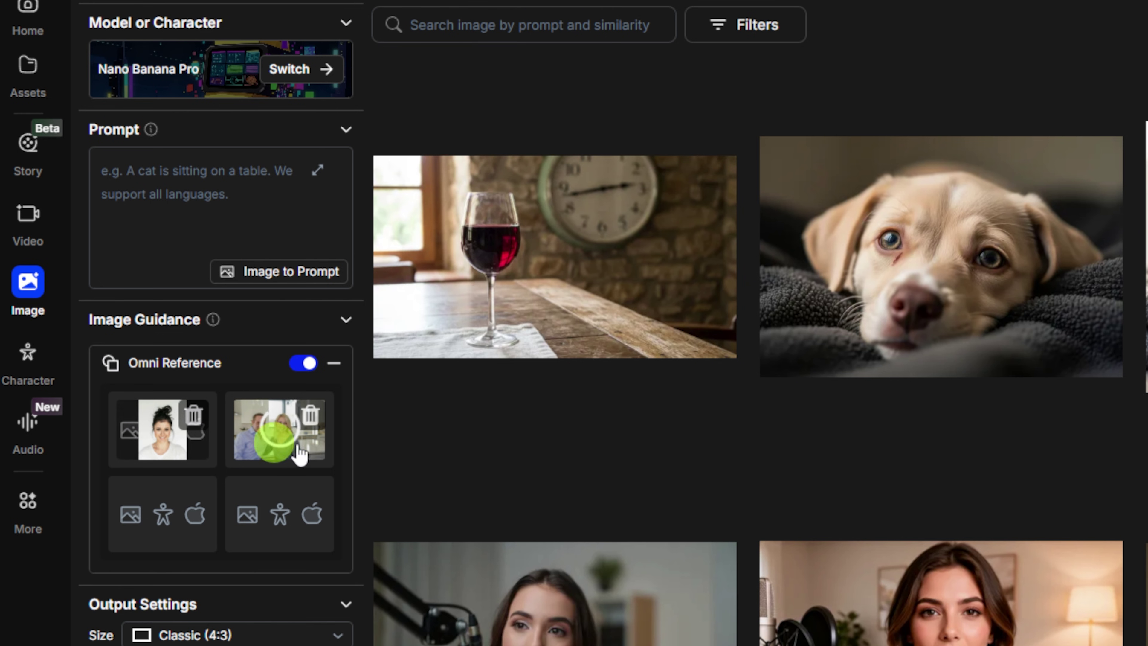
# Enter a prompt replacing the woman's face in Image B with the face from Image A, preserving original hair, clothing, pose and lighting.
pyautogui.click(282, 185)
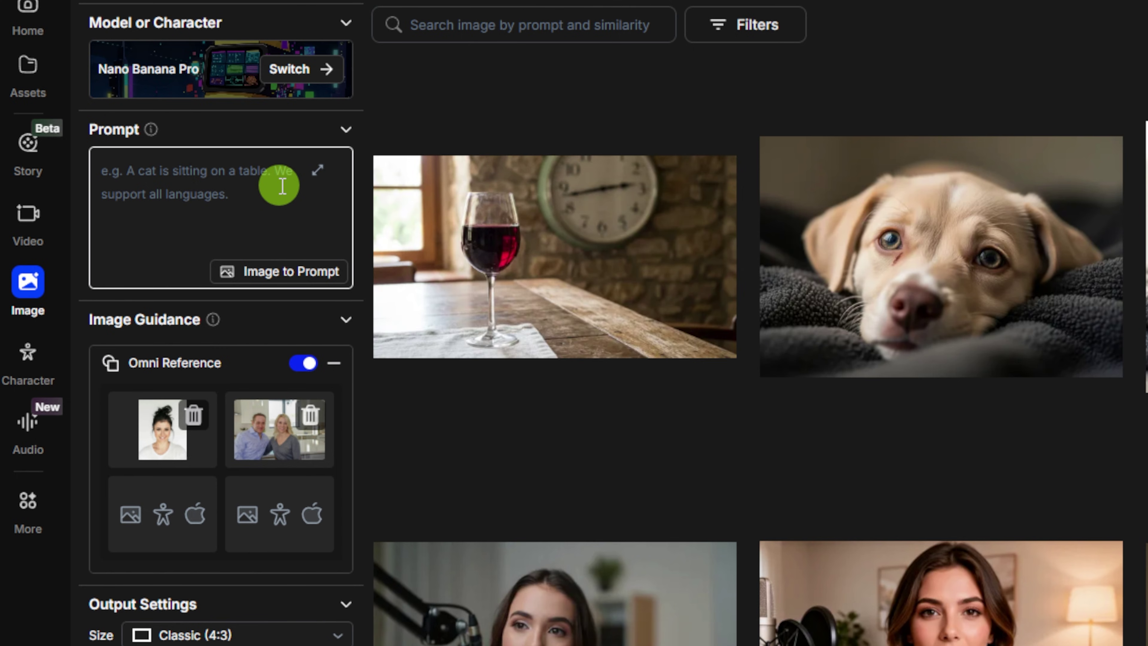
pyautogui.write("The photo of the woman is Image A. The photo of the couple is Image B. Edit Image B, replacing the face of the woman in the photo with the face of the woman from Image A. Identity Lock the facial features of the woman from Image A onto the woman in Image B, ensuring 100% identical likeness and bone structure. Crucially, preserve the woman's original hair, clothing, and body pose from Image B, and the man's full appearance and pose from Image B. Maintain the original lighting, color grading, and photographic style of Image B perfectly, seamlessly blending.")
pyautogui.click(316, 169)
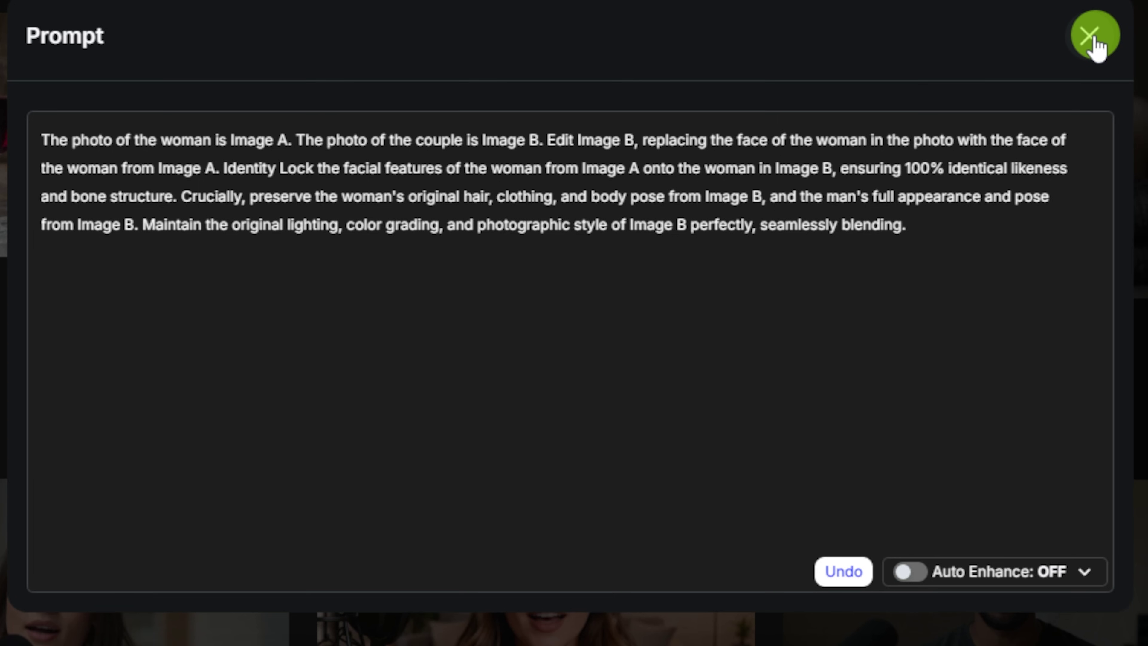
pyautogui.click(1094, 38)
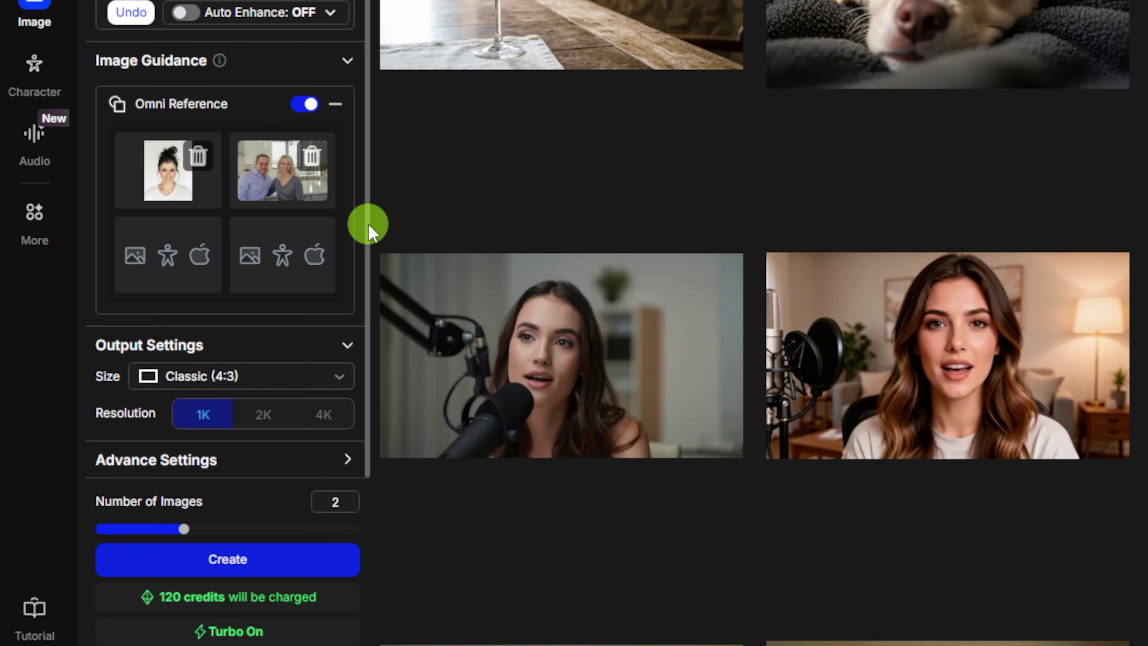
# Set the output size to Widescreen (16:9) and generate two images at 1K resolution.
pyautogui.click(308, 378)
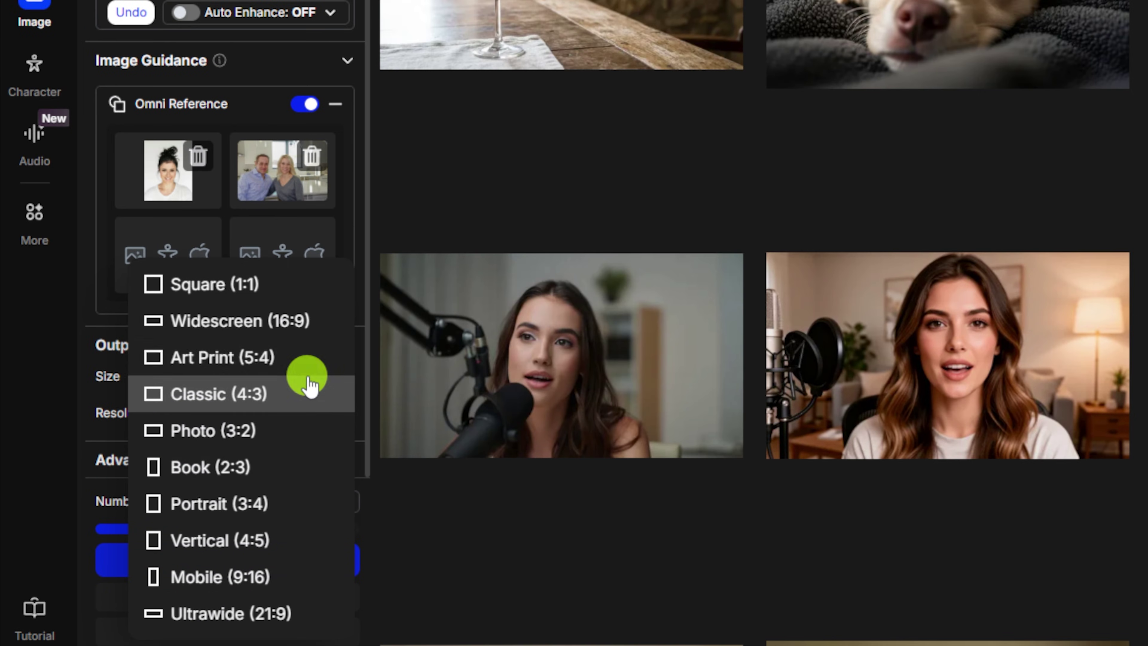
pyautogui.click(289, 321)
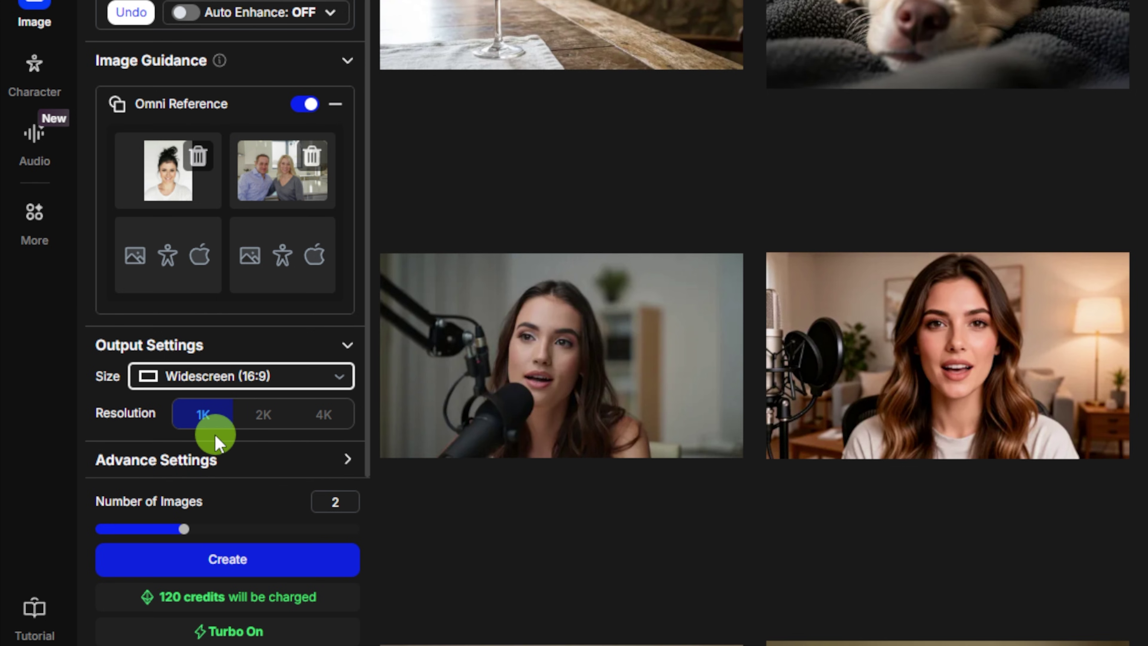
pyautogui.moveTo(184, 528)
pyautogui.mouseDown()
pyautogui.moveTo(108, 531)
pyautogui.moveTo(356, 536)
pyautogui.moveTo(167, 527)
pyautogui.mouseUp()
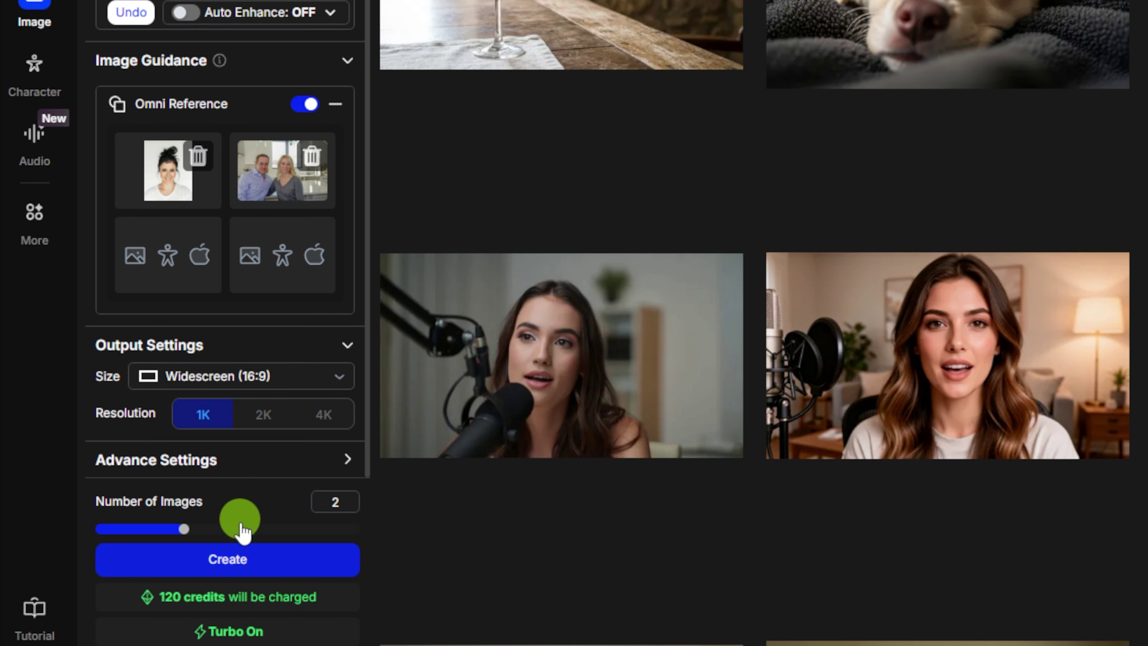
pyautogui.click(269, 564)
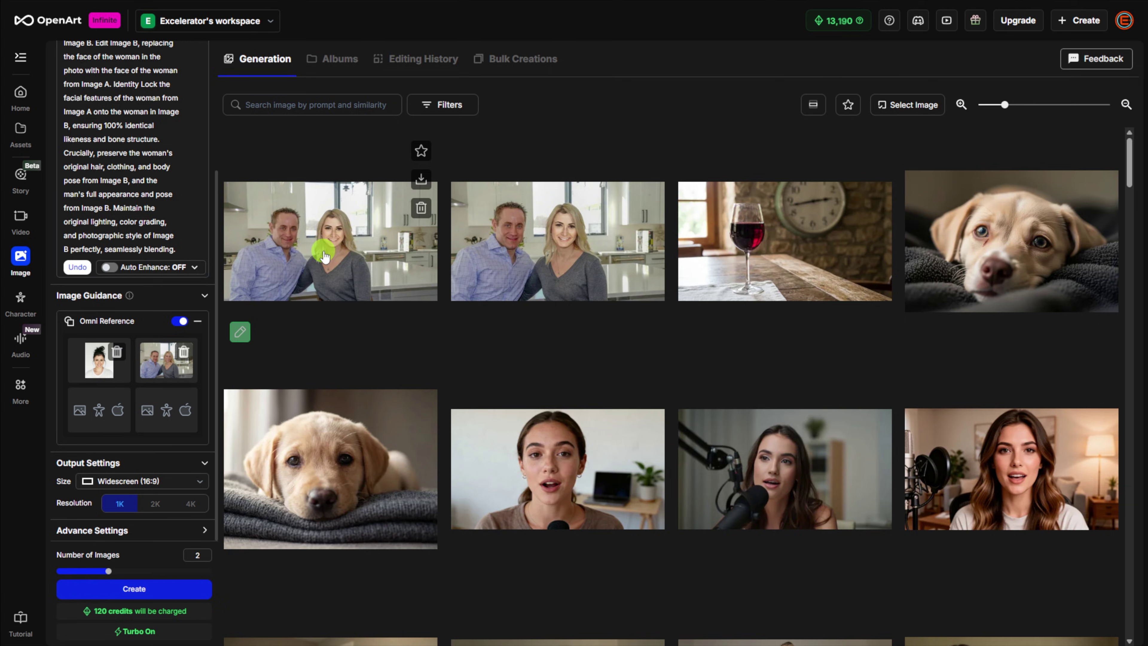
# Compare the two face-swap results at full size and star the more closely cropped one.
pyautogui.click(324, 255)
pyautogui.click(323, 249)
pyautogui.click(964, 342)
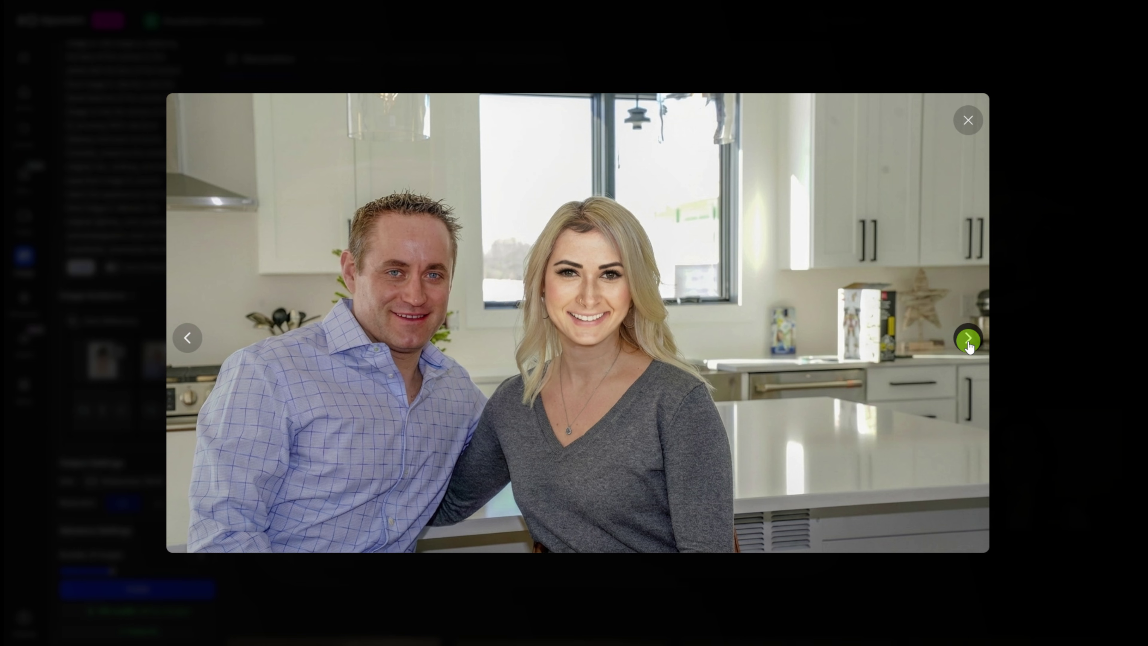
pyautogui.click(969, 344)
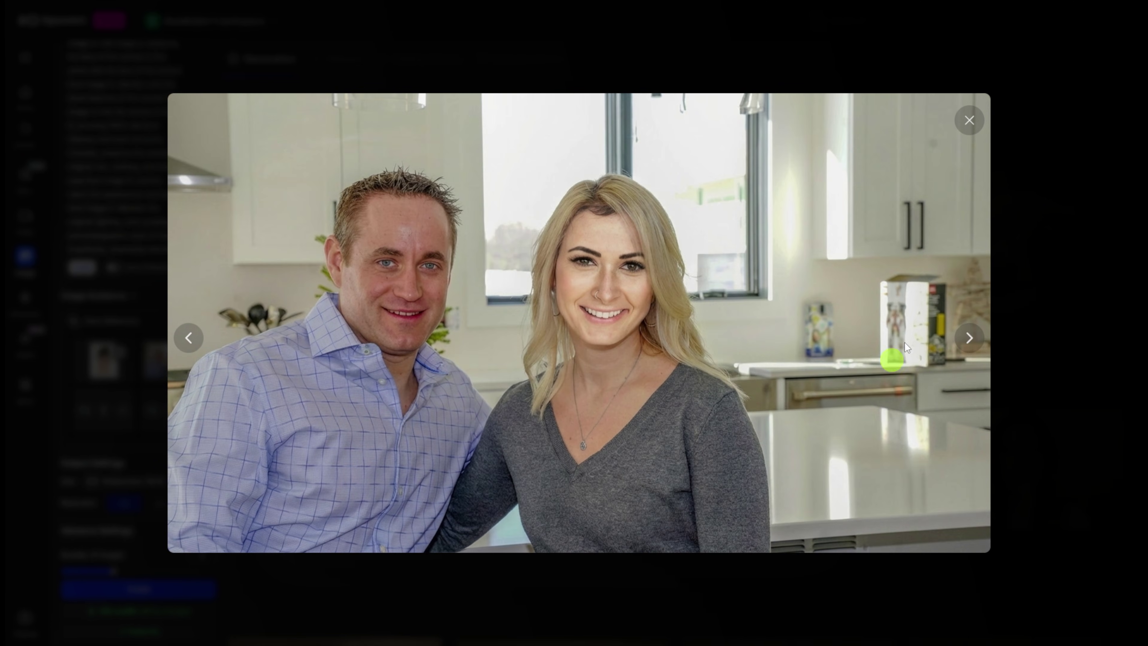
pyautogui.click(198, 342)
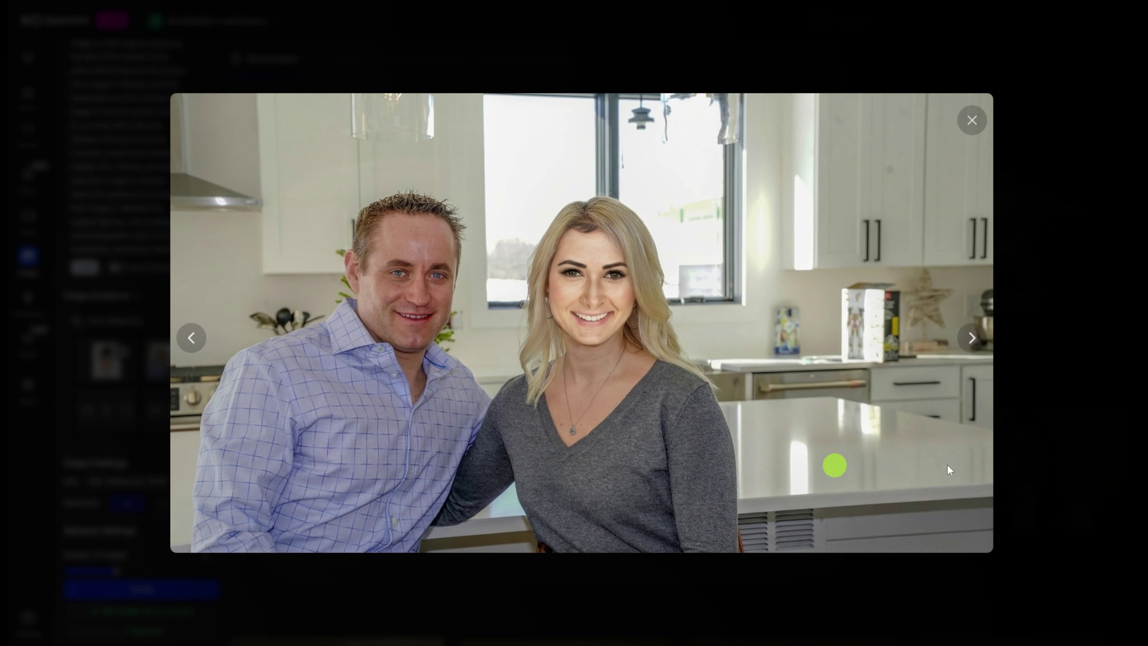
pyautogui.click(972, 338)
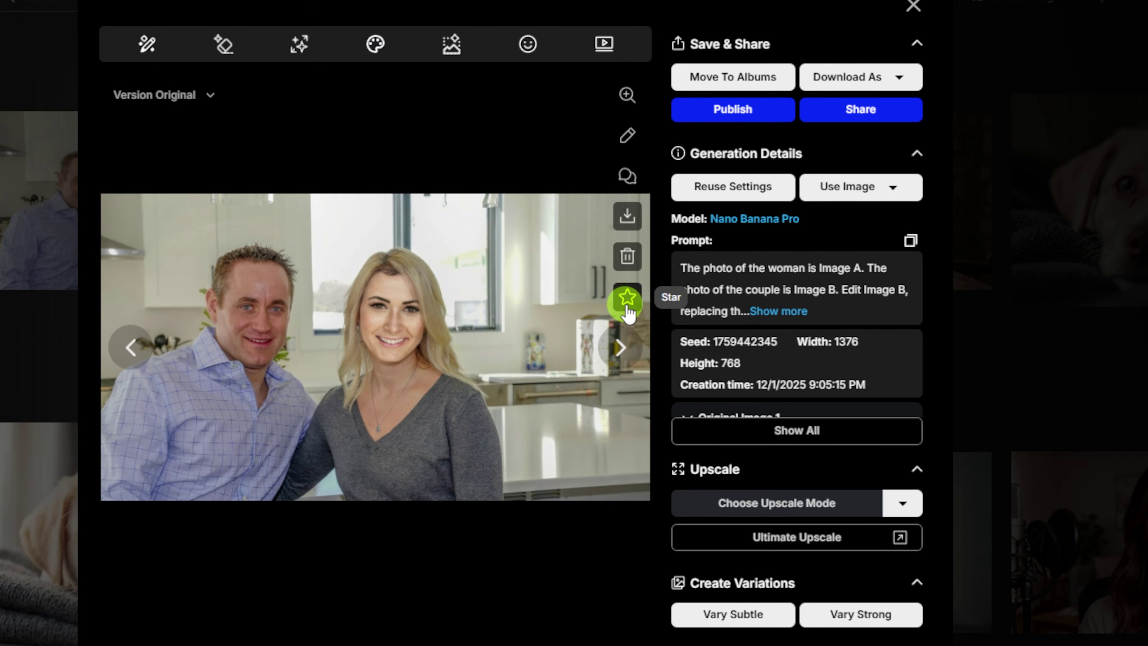
pyautogui.click(627, 306)
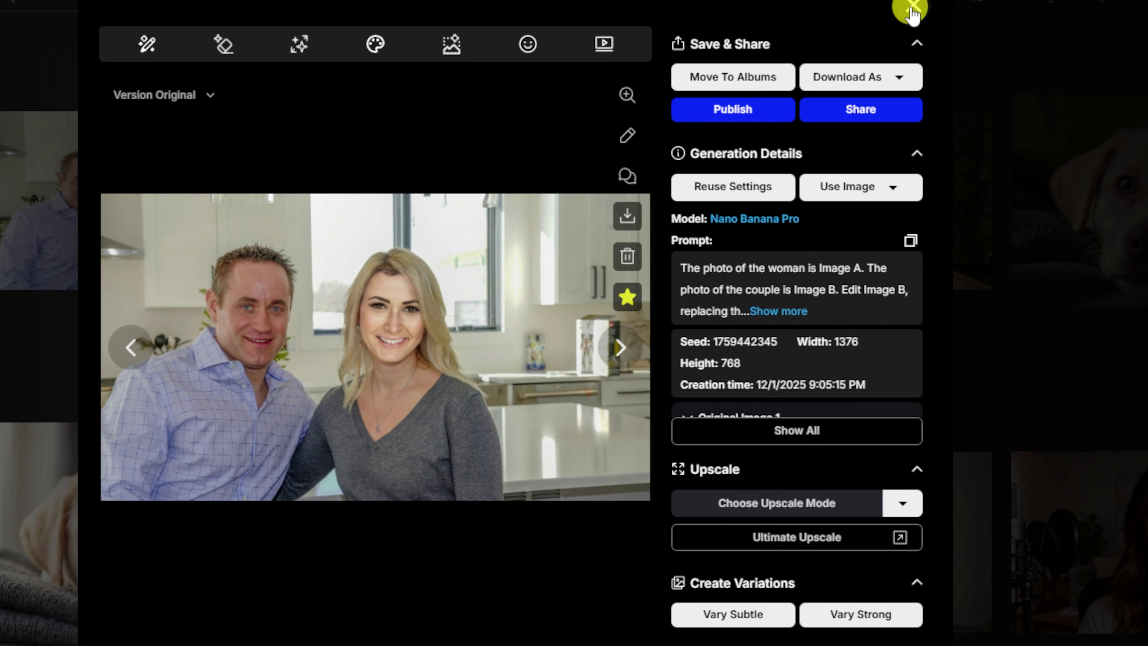
pyautogui.click(911, 10)
# Replace both Omni Reference images with the starred face-swap image from the generation history.
pyautogui.click(170, 366)
pyautogui.click(270, 367)
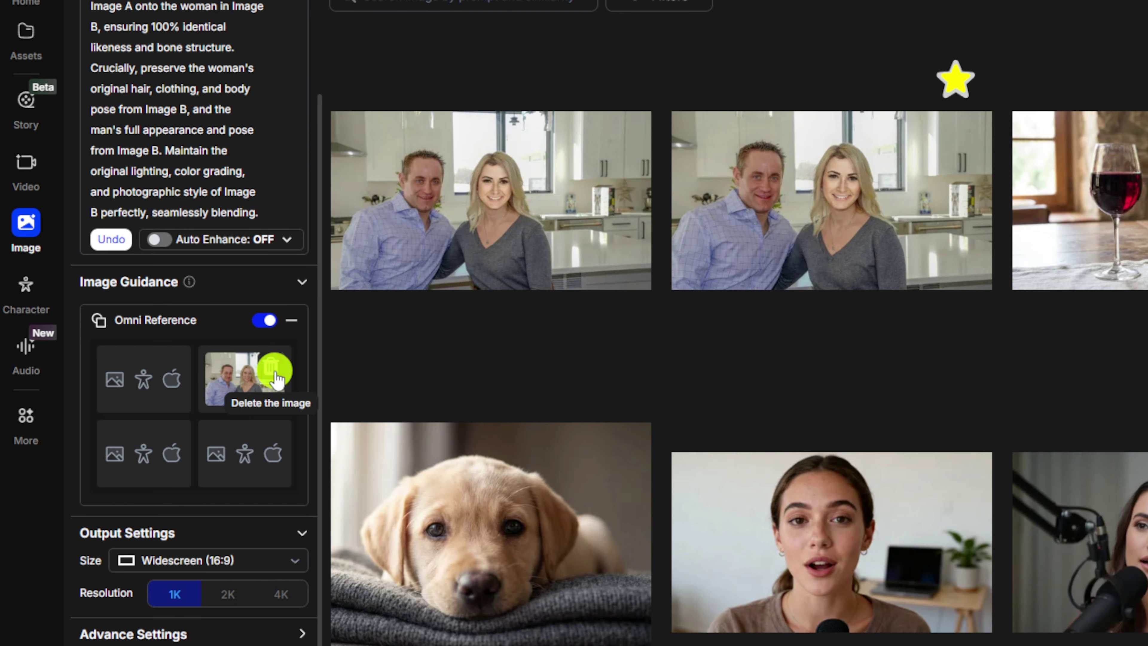
pyautogui.click(183, 414)
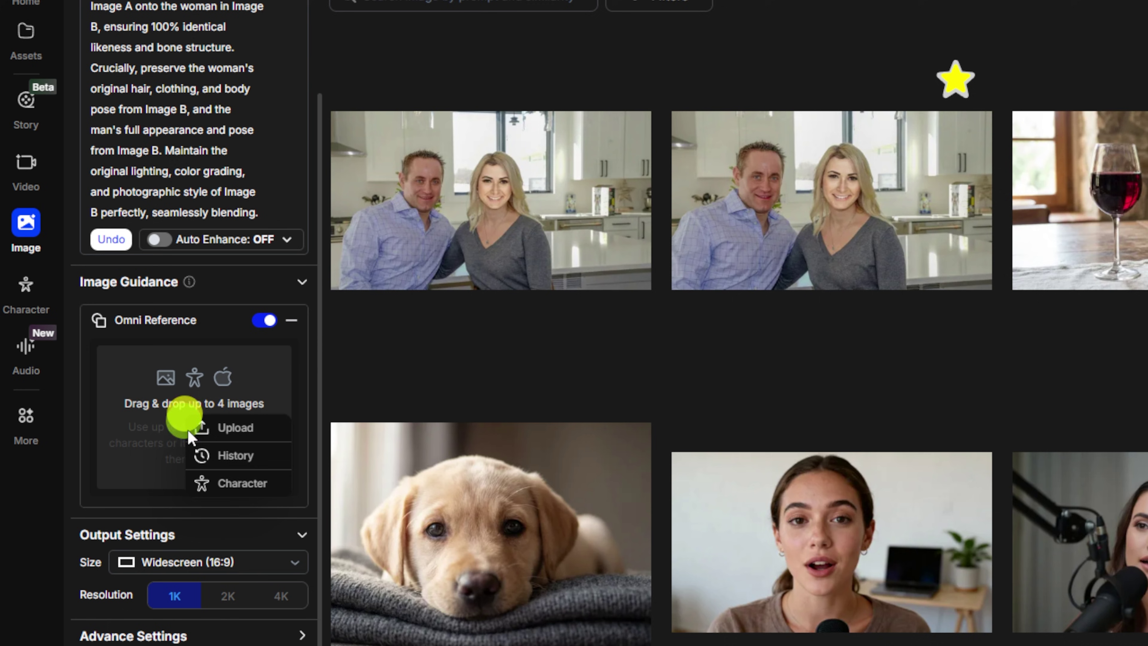
pyautogui.click(250, 455)
pyautogui.click(709, 269)
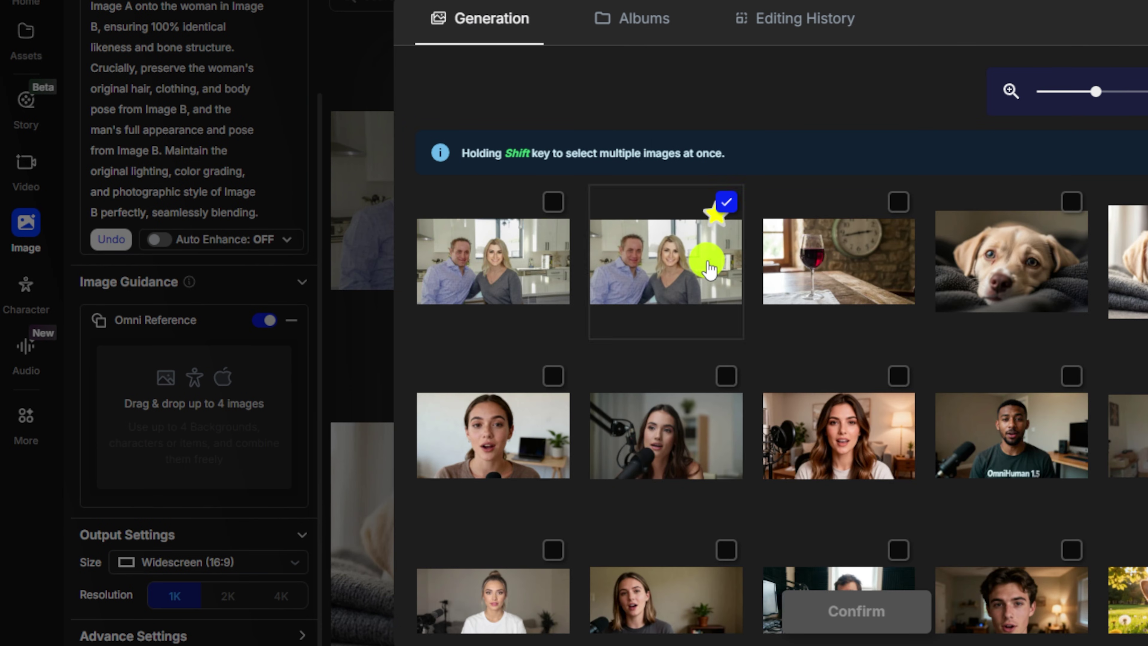
pyautogui.click(859, 612)
# Replace the prompt with "Make the lighting, brightness, shadows, and color temperature of the woman's face consistent with the rest of the image." and generate.
pyautogui.scroll(6, 218, 236)
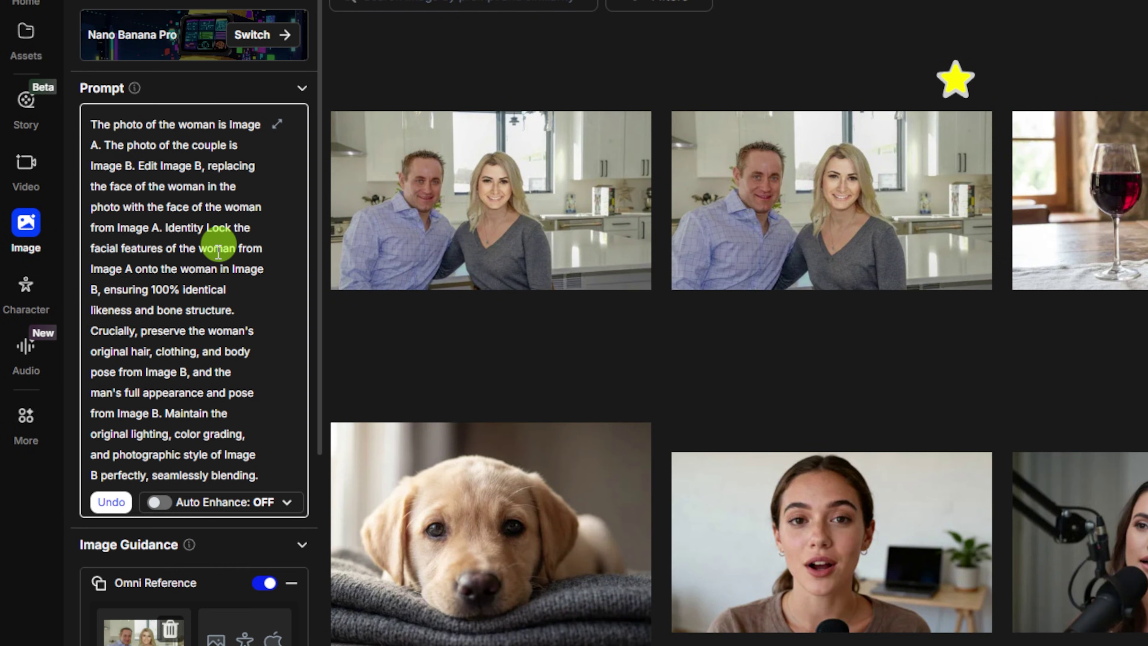
pyautogui.click(205, 274)
pyautogui.hotkey('ctrl', 'a')
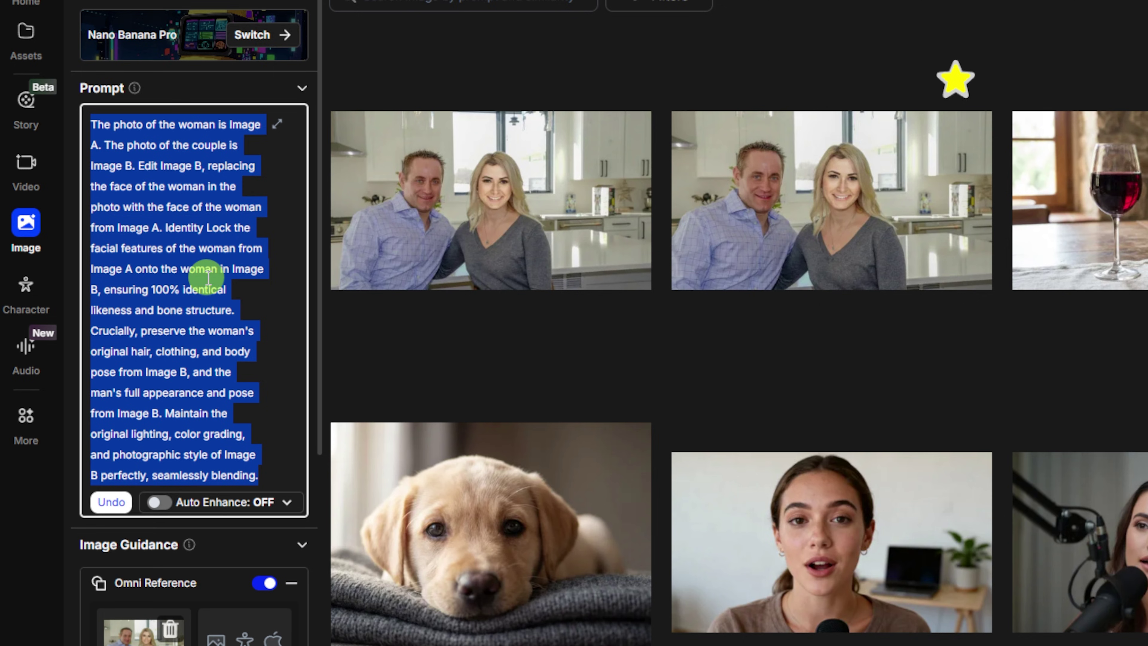
pyautogui.write("Make the lighting, brightness, shadows, and color temperature of the woman's face consistent with the rest of the image.")
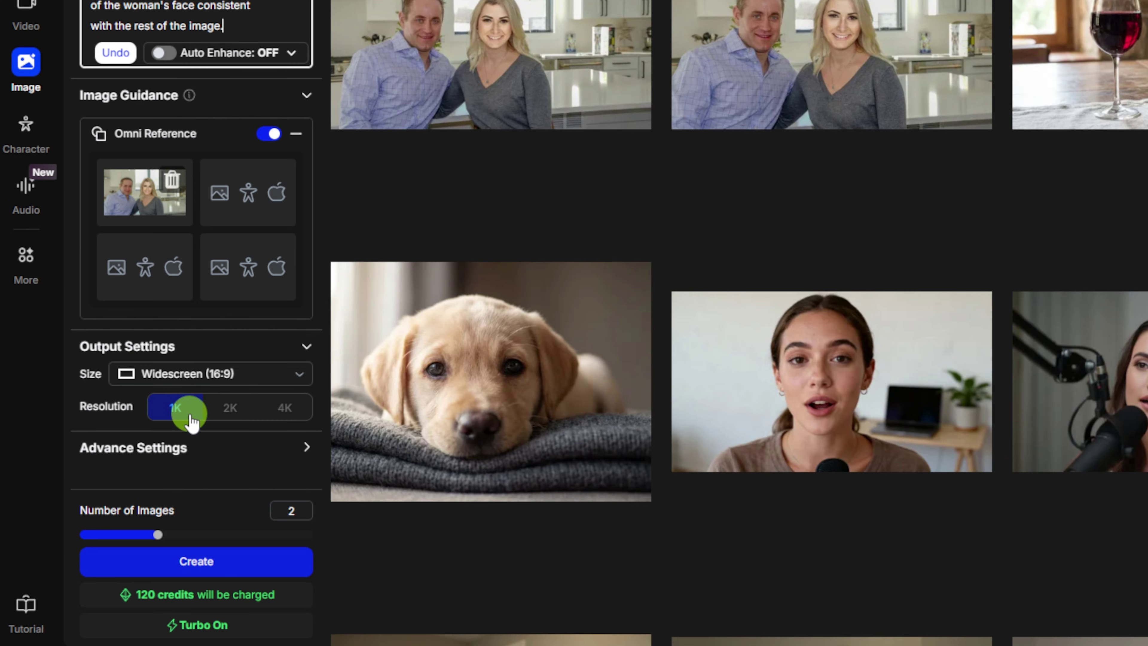
pyautogui.click(221, 567)
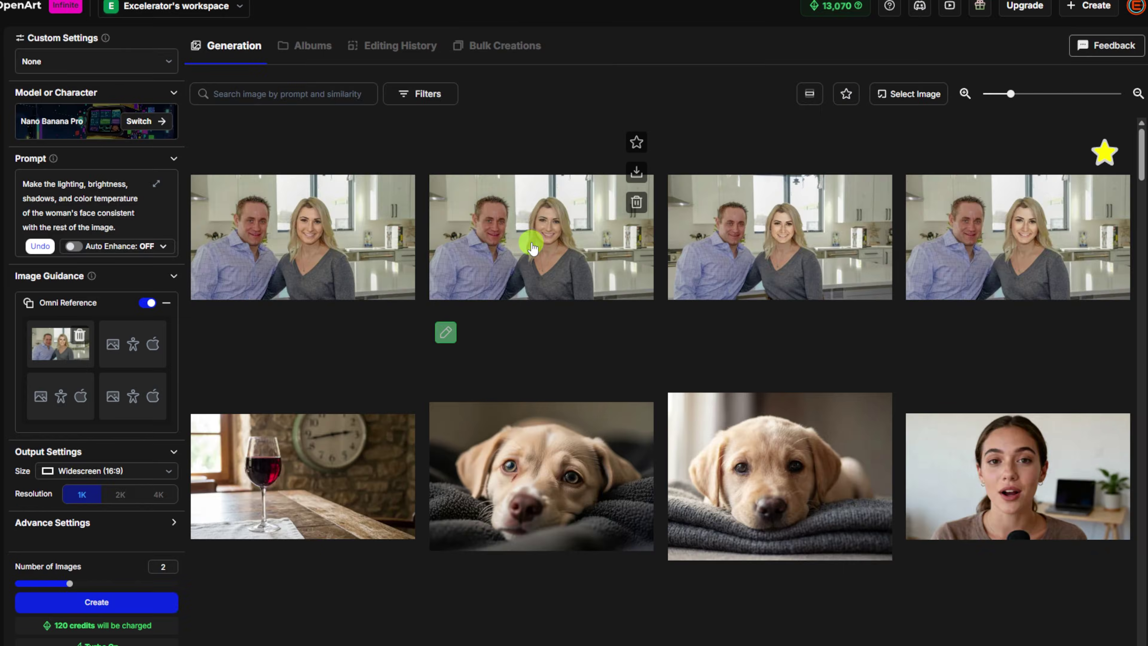
# Compare the two lighting-corrected images at full size and star the first one in the gallery.
pyautogui.click(531, 238)
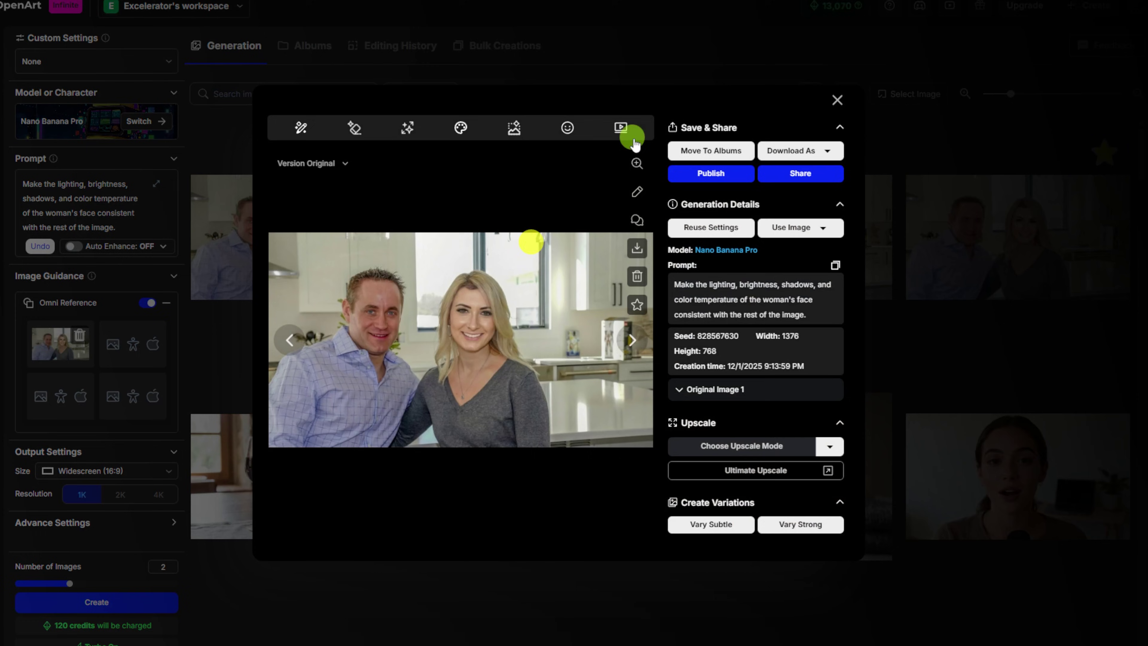
pyautogui.click(635, 161)
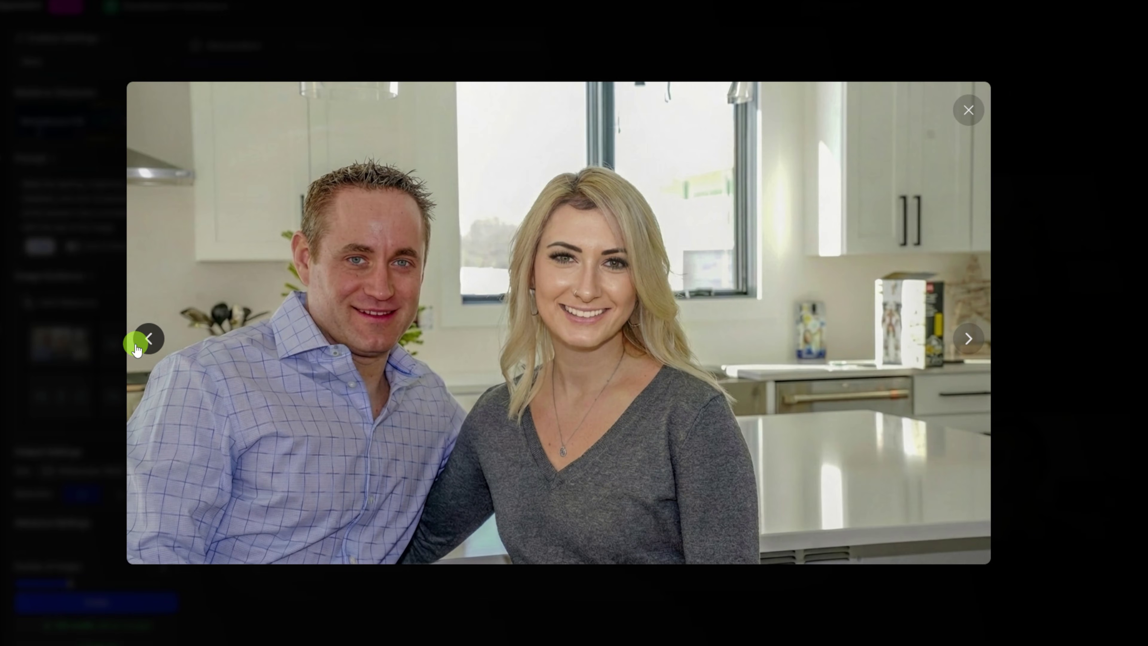
pyautogui.click(146, 348)
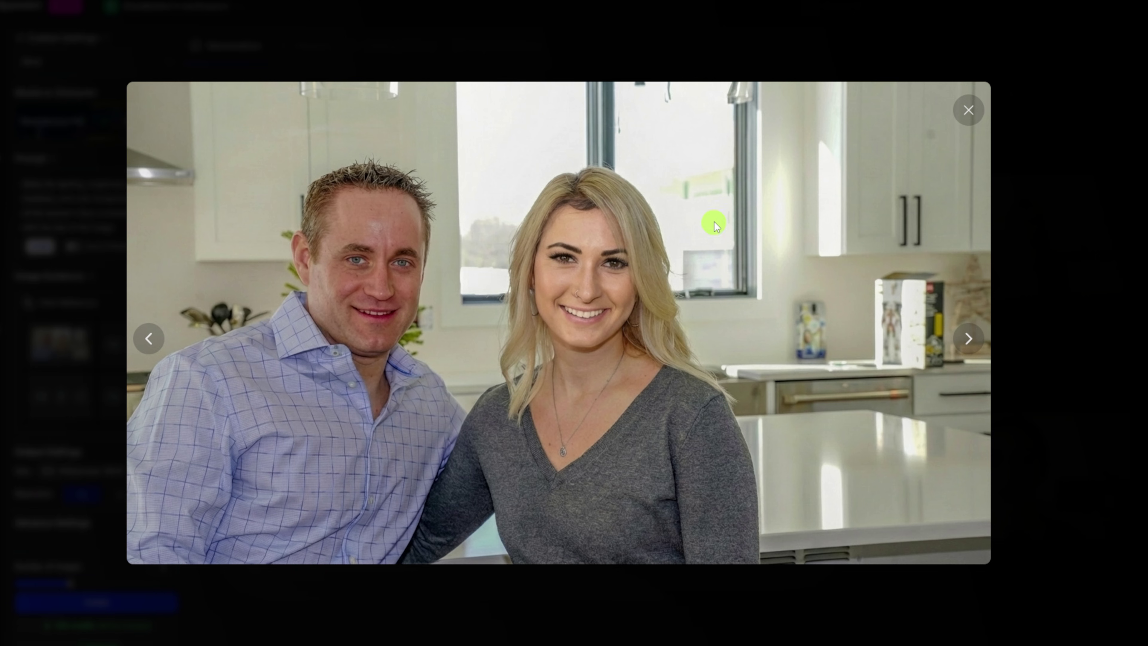
pyautogui.click(970, 115)
pyautogui.click(836, 100)
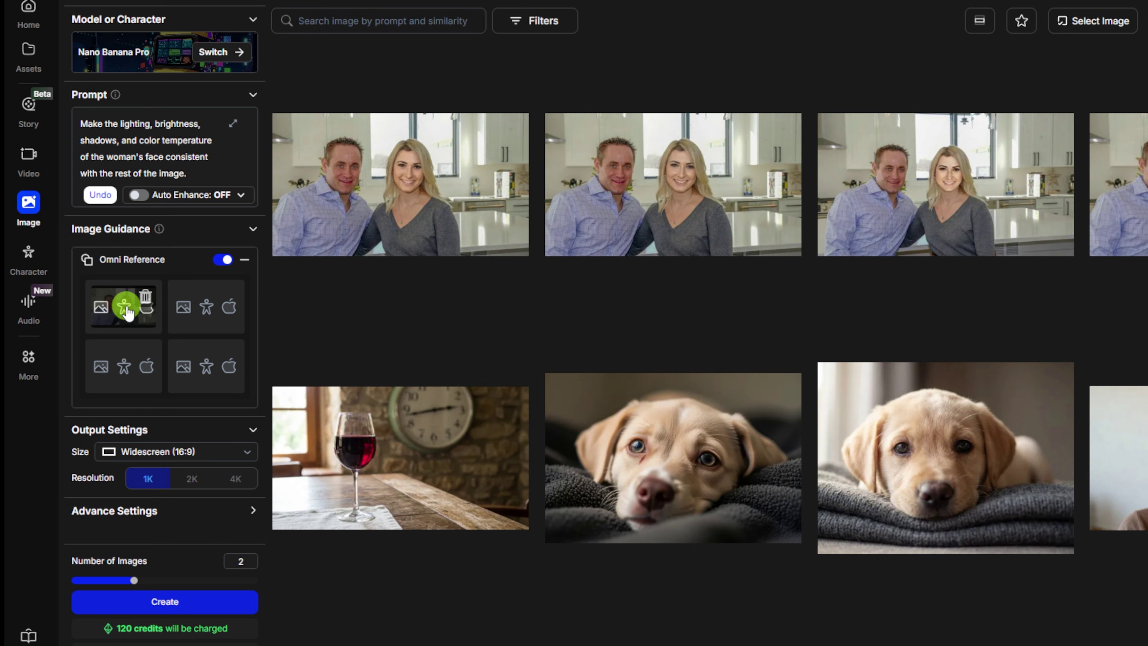
pyautogui.moveTo(416, 303)
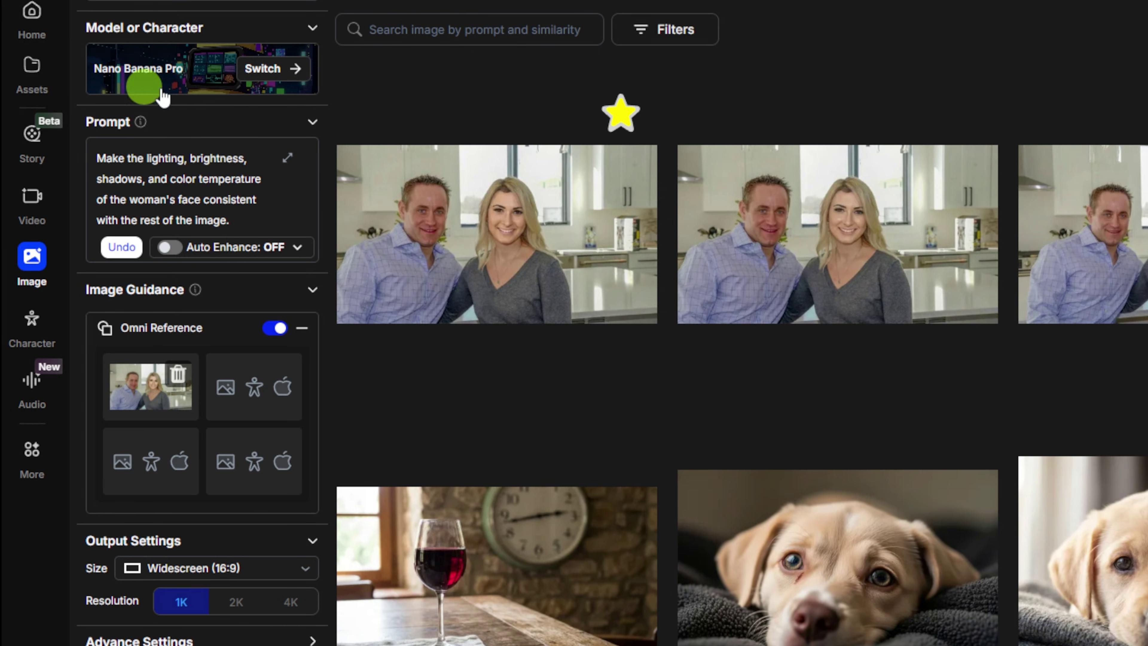
# Replace the Omni Reference image with the portrait of the dark-haired woman and the original photo of the couple.
pyautogui.click(180, 375)
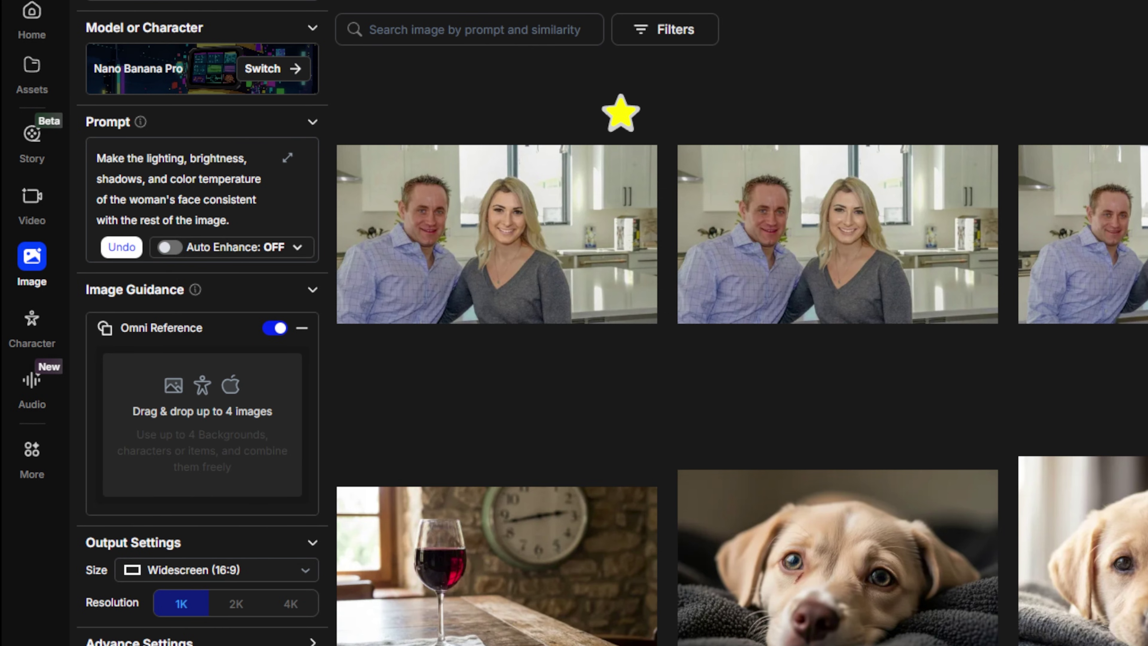
pyautogui.moveTo(0, 427); pyautogui.dragTo(154, 425)
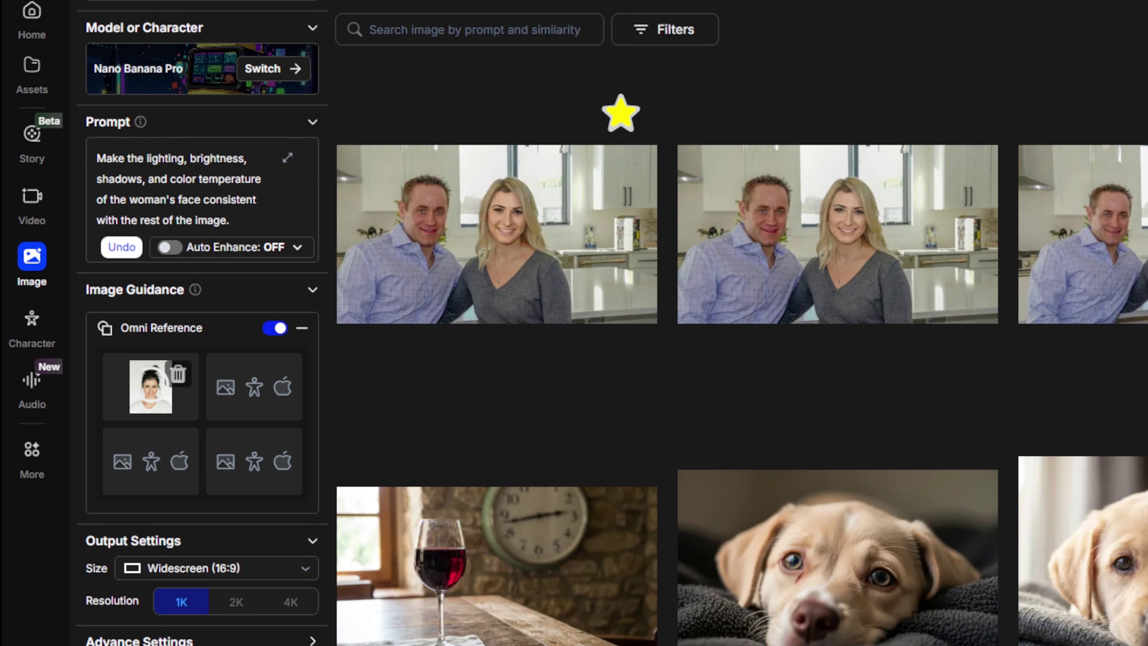
pyautogui.moveTo(1, 434); pyautogui.dragTo(274, 415)
# Rewrite the prompt to replace the entire woman in Image B with the woman from Image A, preserving the man and matching lighting, and generate two images.
pyautogui.tripleClick(179, 191)
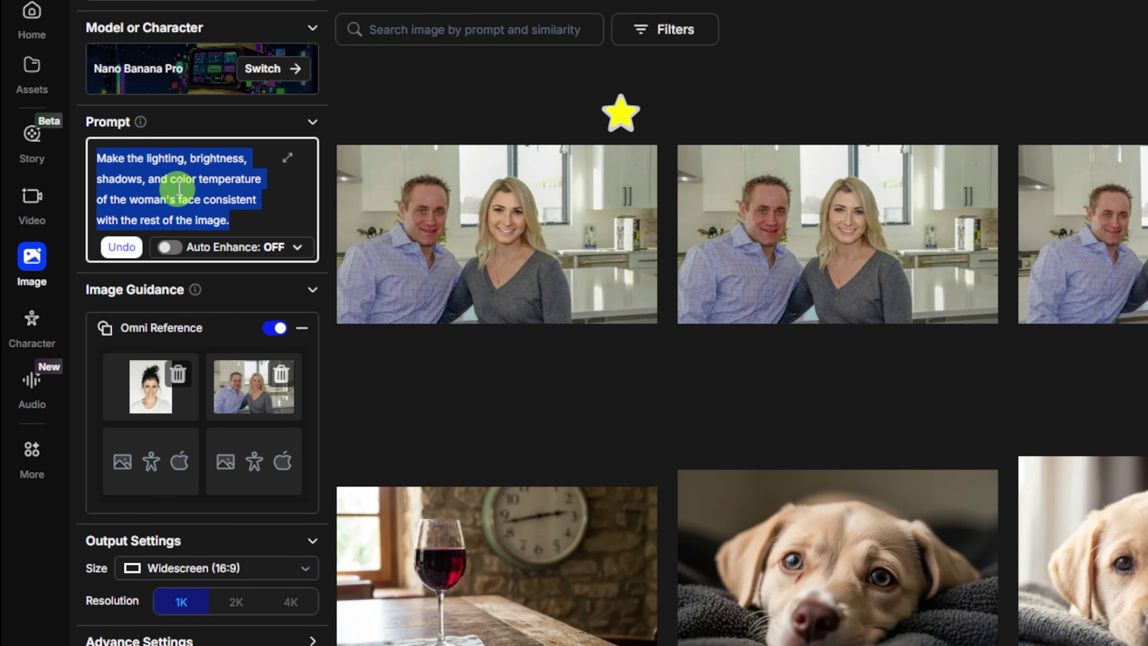
pyautogui.write("The photo of the woman is Image A. The photo of the couple is Image B. Edit Image B, replacing the entire woman in the photo with the woman from Image A. The new woman must retain her entire appearance (face, hair, clothing, and body proportions) from Image A. Her full body should be placed in the exact pose and location of the original woman in Image B. Preserve the man's identity and entire appearance from Image B. The lighting, shadows, depth of field, and color grading on the new woman must be perfectly consistent with the scene and photographic style of Image B for a seamless, high-fidelity integration.")
pyautogui.click(288, 157)
pyautogui.moveTo(45, 162); pyautogui.dragTo(1024, 219)
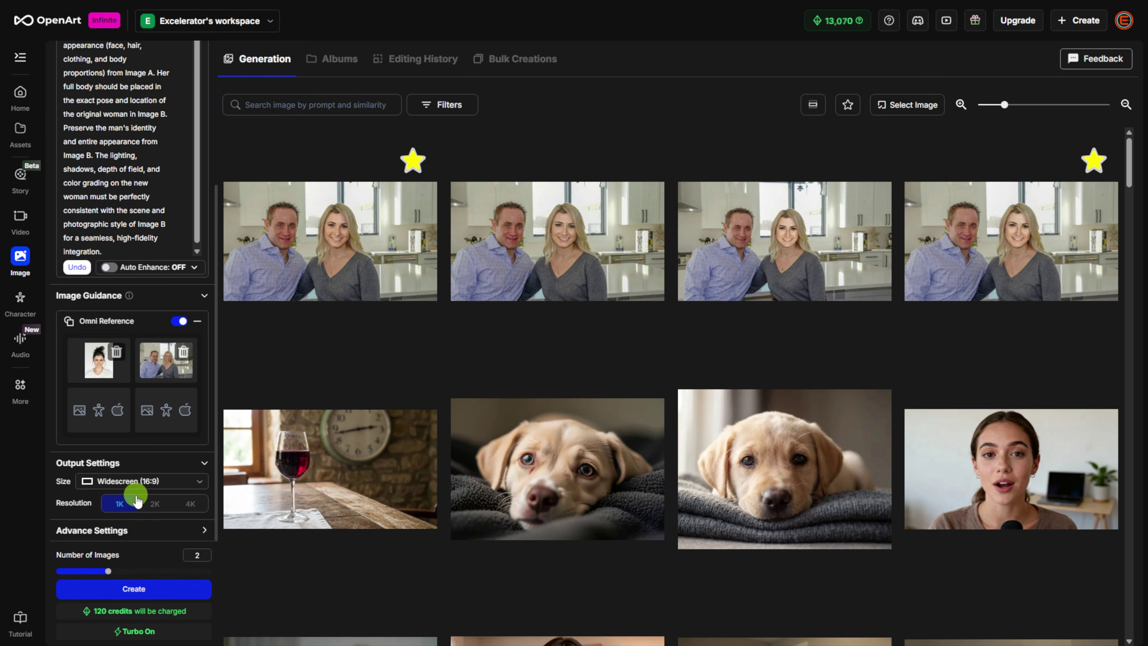
pyautogui.click(133, 588)
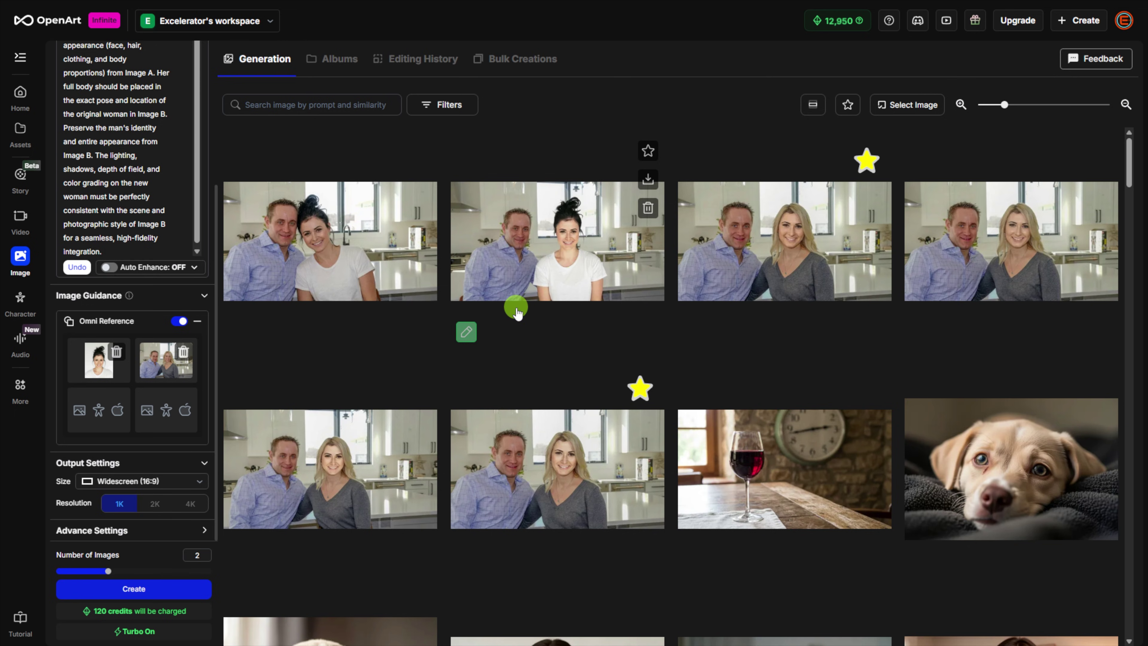
# Compare the two full-person replacement results at full size.
pyautogui.click(596, 242)
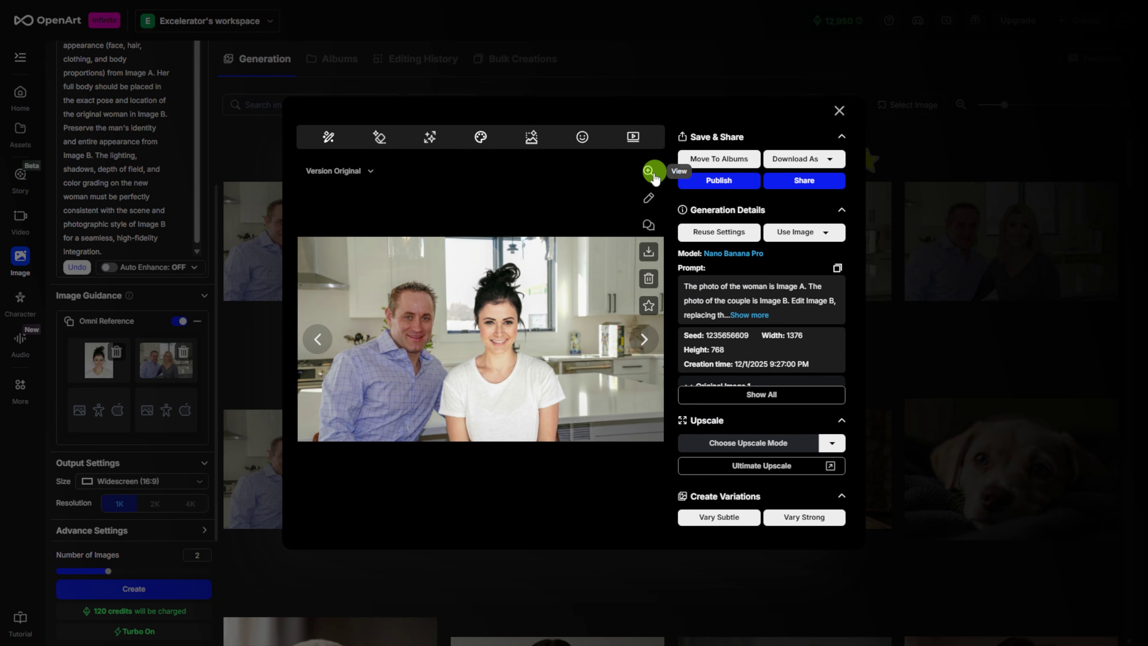
pyautogui.click(649, 170)
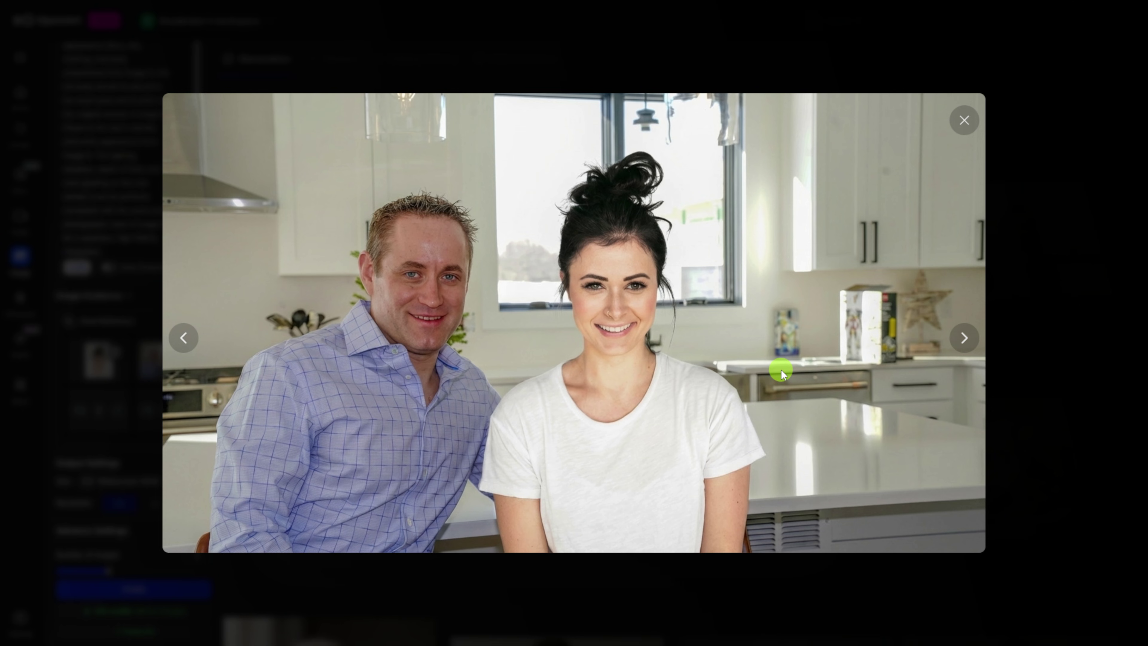
pyautogui.click(191, 346)
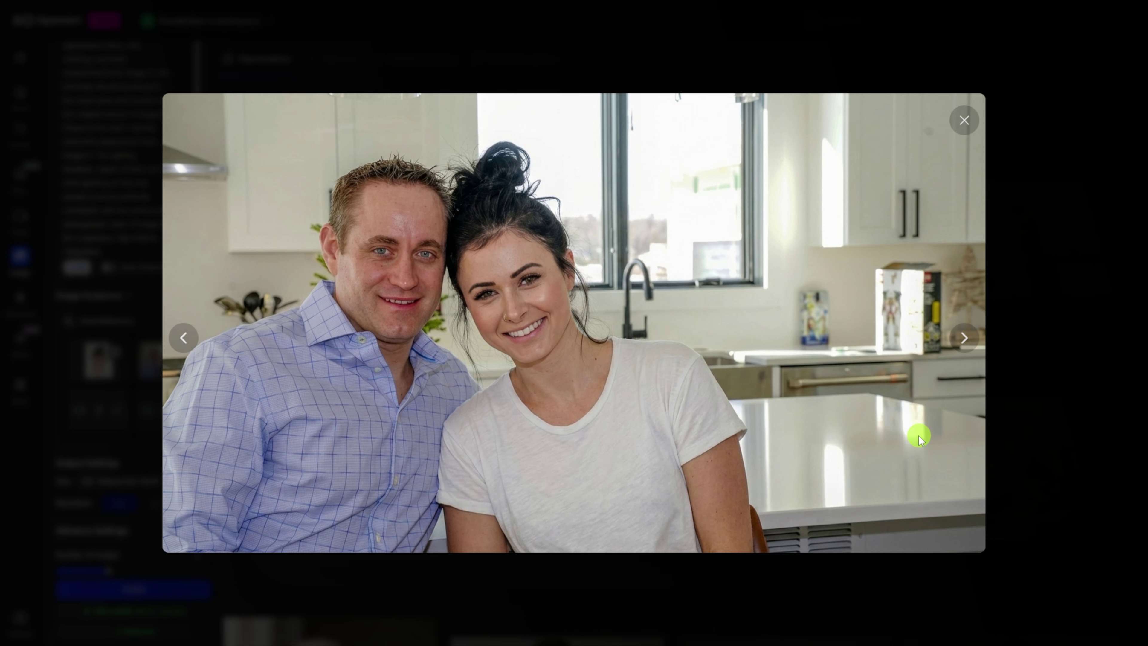
# Check the second full-person replacement result at full size and star the first one in the gallery.
pyautogui.click(962, 338)
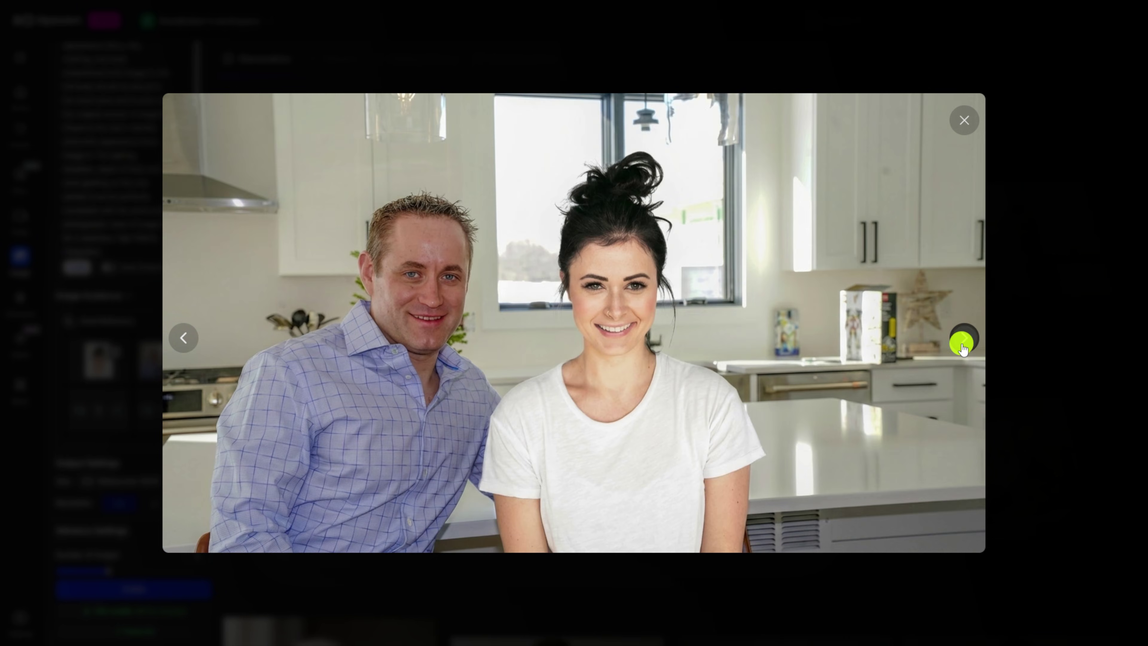
pyautogui.click(957, 338)
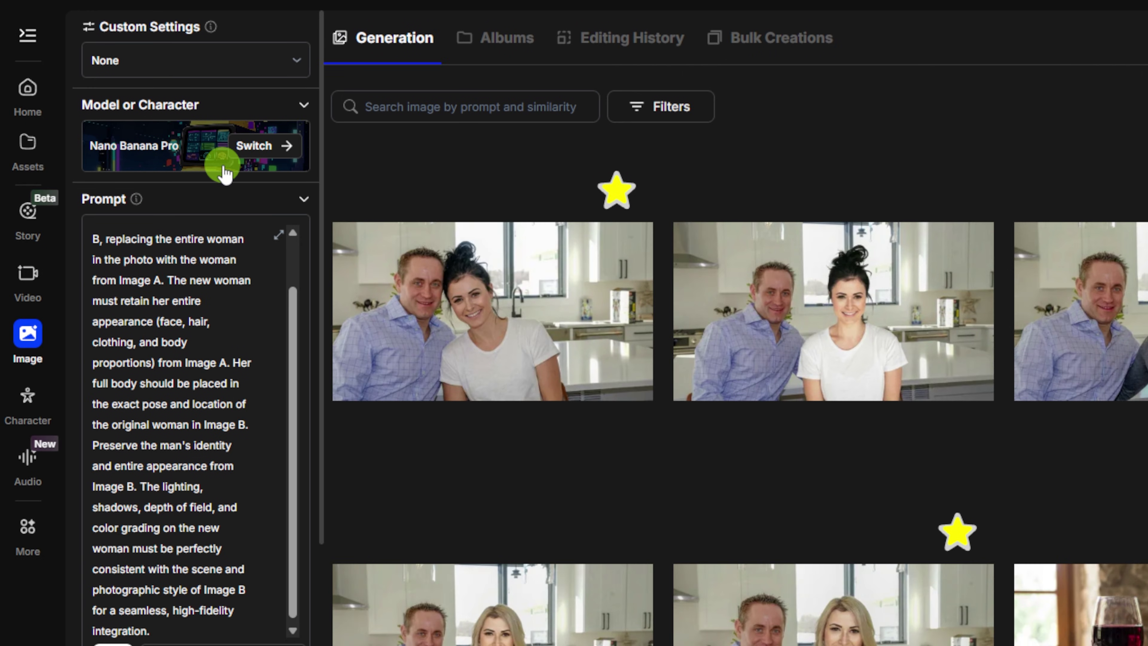
# Add the Skeeter-Gone candle photo as the third Omni Reference image and view the generated backyard patio promotion variations at full size.
pyautogui.scroll(-5, 224, 172)
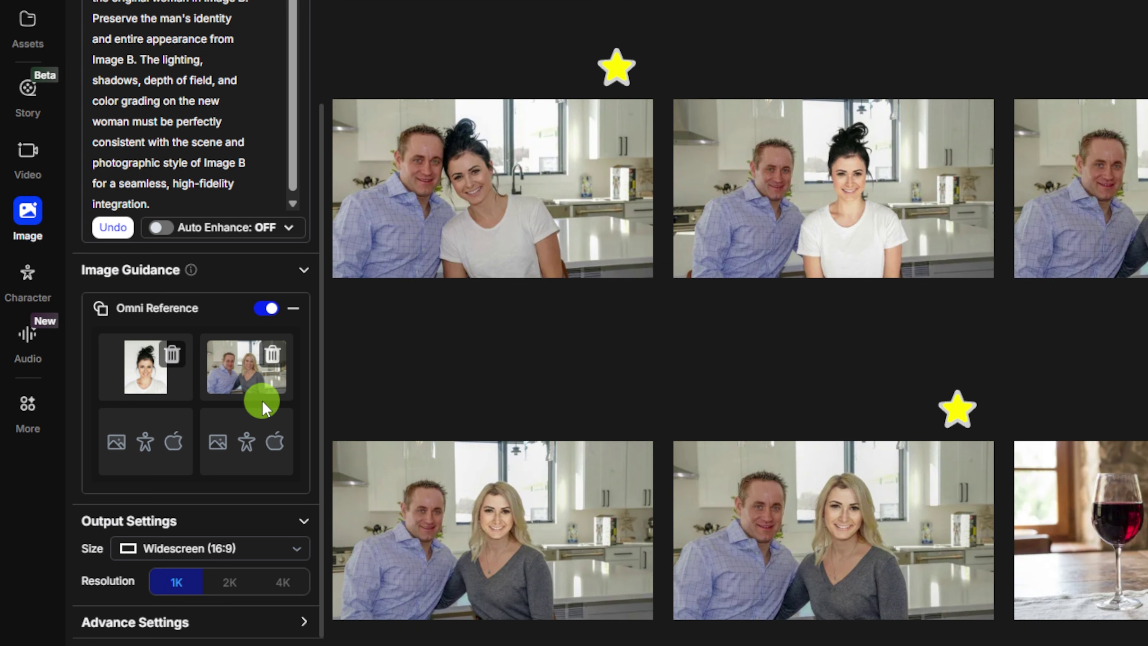
pyautogui.moveTo(46, 384); pyautogui.dragTo(157, 466)
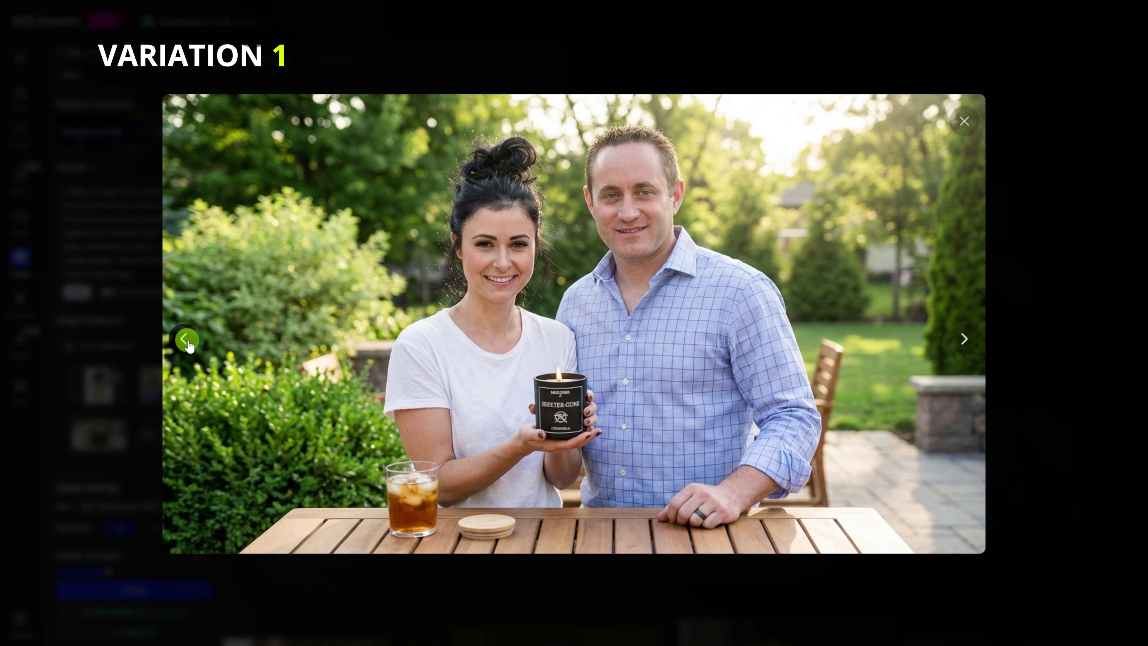
pyautogui.click(187, 344)
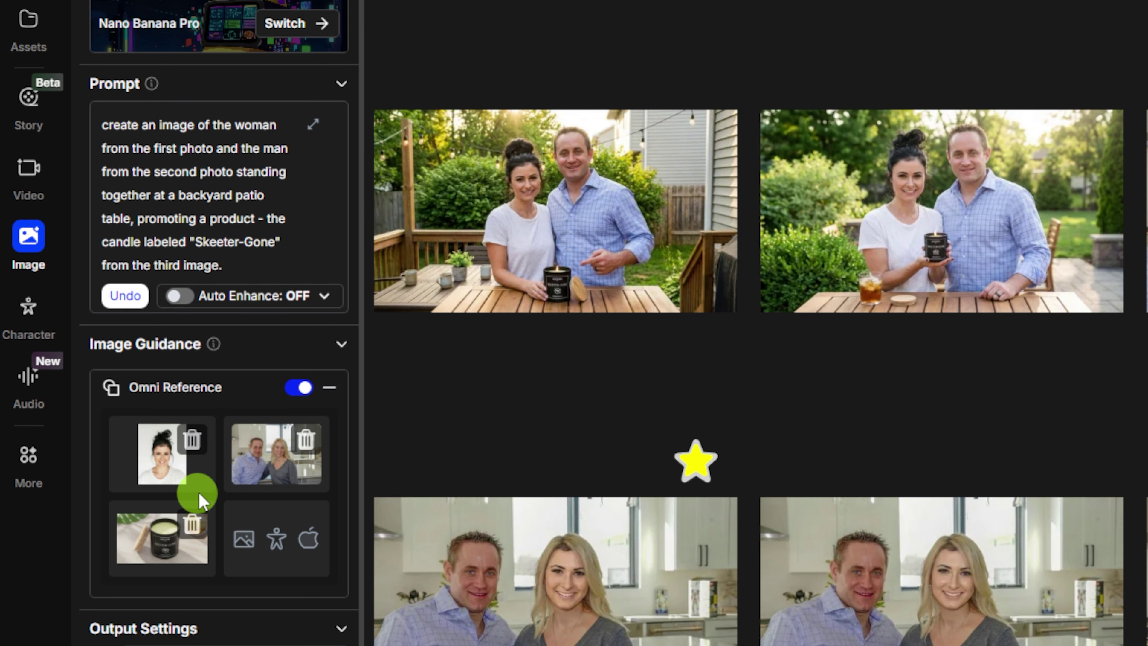
# Remove the couple photo from Omni Reference and put the candle photo in the second slot, after the woman's portrait.
pyautogui.click(306, 439)
pyautogui.moveTo(192, 531); pyautogui.dragTo(293, 466)
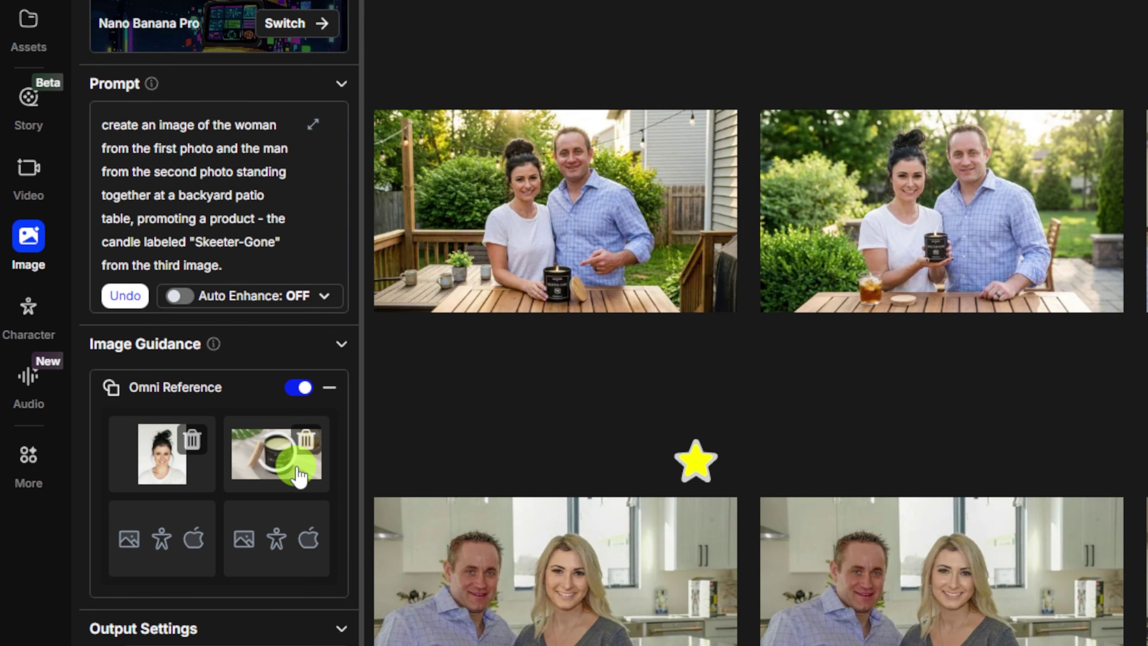
# Rewrite the prompt for the woman in a casual pink dress beside a blonde 35-year-old man promoting the Skeeter-Gone candle on a backyard deck, and generate two images.
pyautogui.click(224, 136)
pyautogui.hotkey('ctrl', 'a')
pyautogui.write('place the woman from the first image standing next to a 35 year-old man with blonde hair wearing a dark blue shirt, on a backyard deck, promoting the product from the second image, a candle with the label "Skeeter-Gone". Change the woman’s clothing to a casual pink dress.')
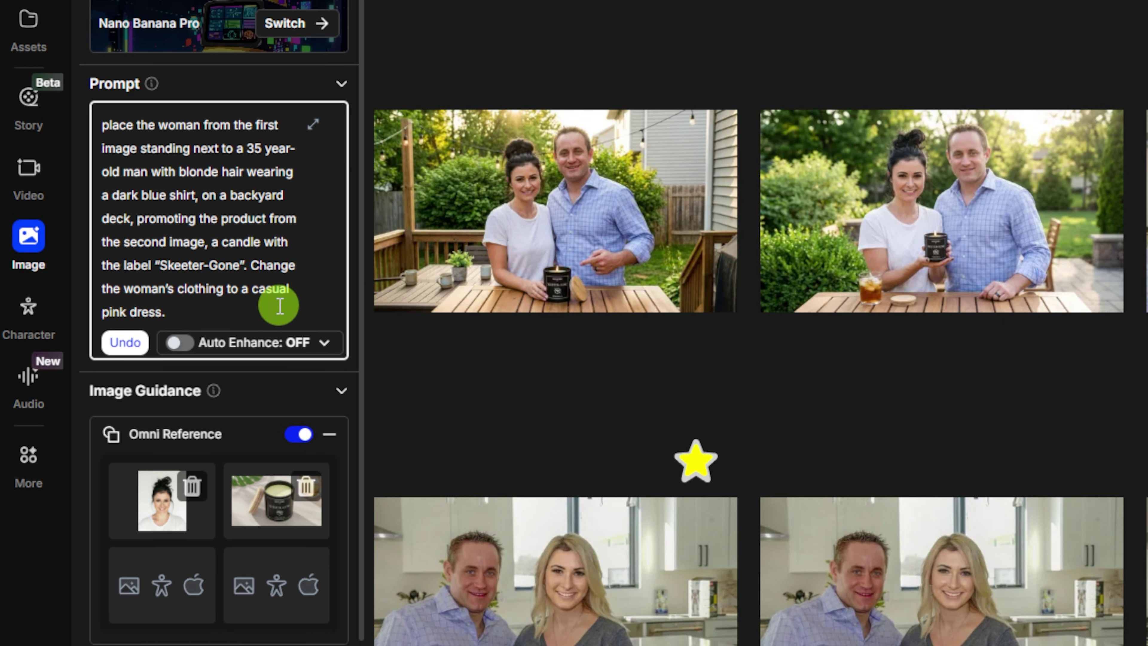
pyautogui.scroll(-5, 280, 375)
pyautogui.click(221, 590)
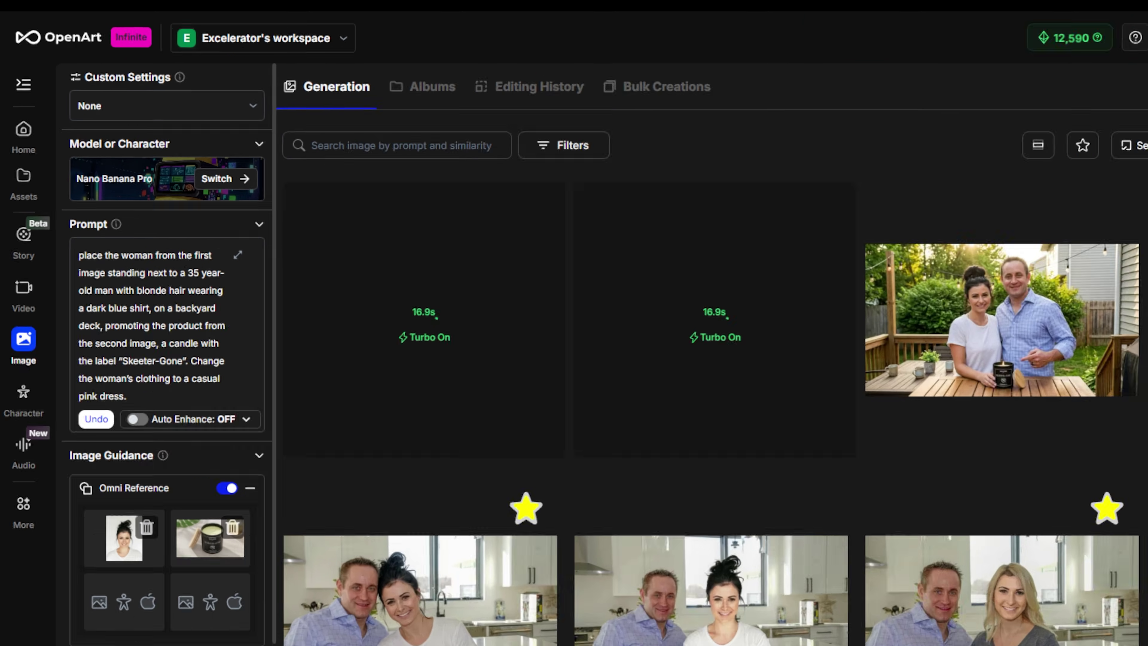
# View the newly generated deck image of the blonde man and the woman in the pink dress at full size.
pyautogui.click(721, 363)
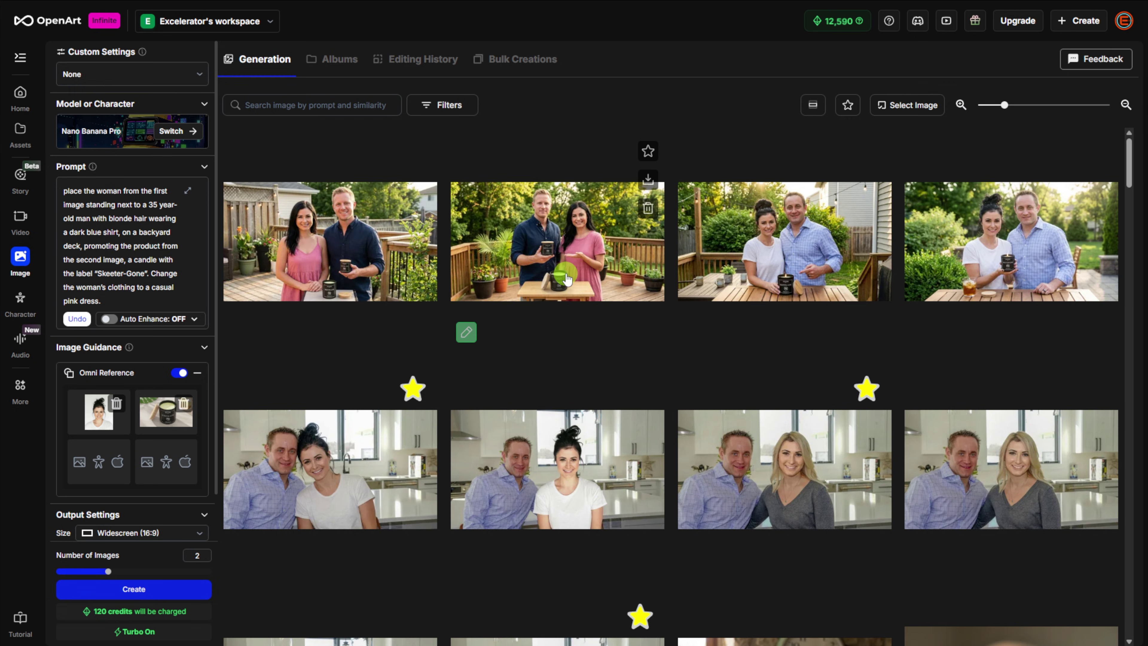
pyautogui.click(652, 164)
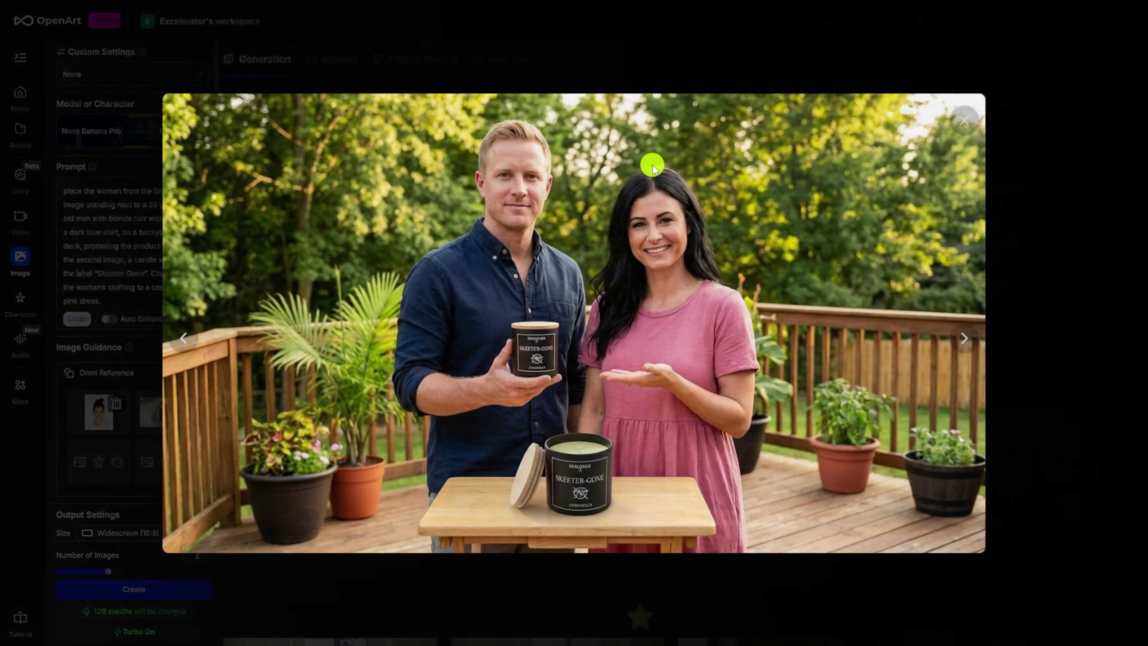